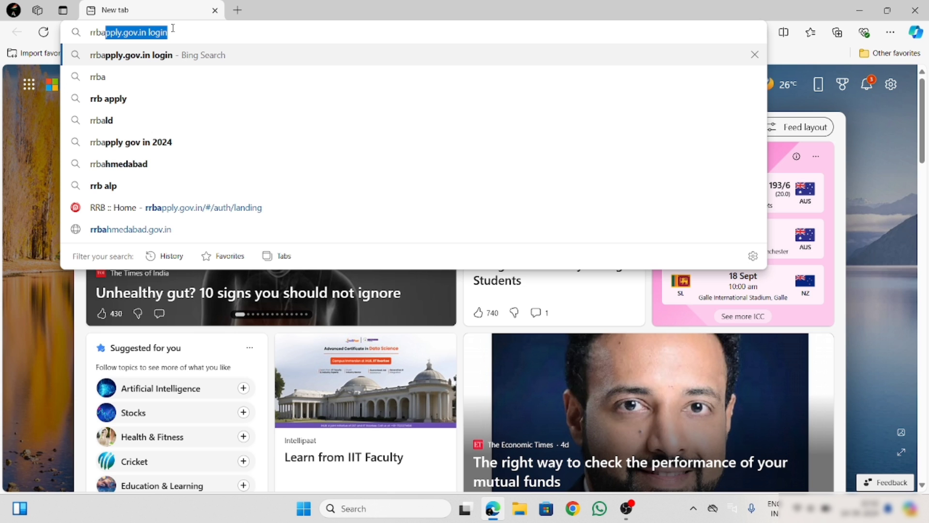
Search Bing for 'rrbapply.gov.in login' and open the Railway Recruitment Board site in a new tab.
{"action": "left_click", "coordinate": [173, 61]}
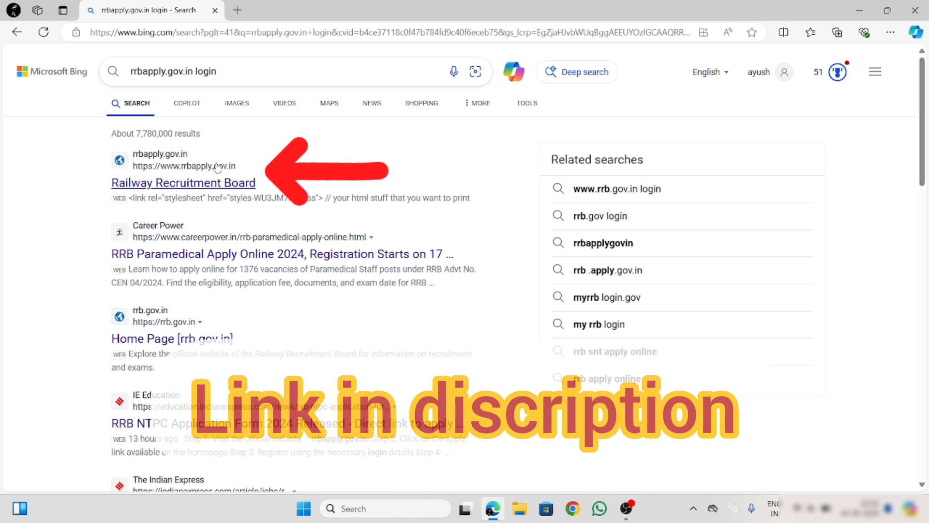
{"action": "left_click", "coordinate": [185, 188]}
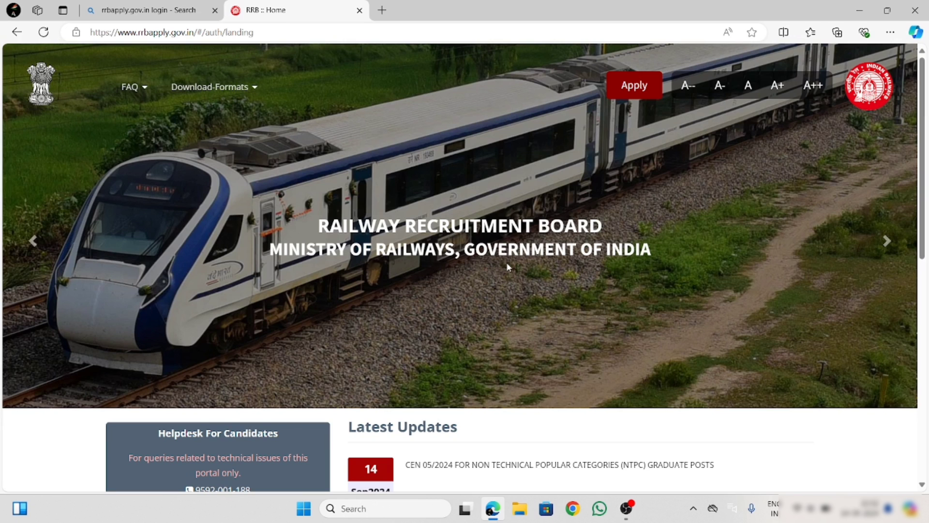
Open the CEN 05/2024 NTPC graduate posts notice from Latest Updates in a new tab.
{"action": "scroll", "coordinate": [509, 268], "scroll_direction": "down", "scroll_amount": 3}
{"action": "scroll", "coordinate": [509, 268], "scroll_direction": "up", "scroll_amount": 1}
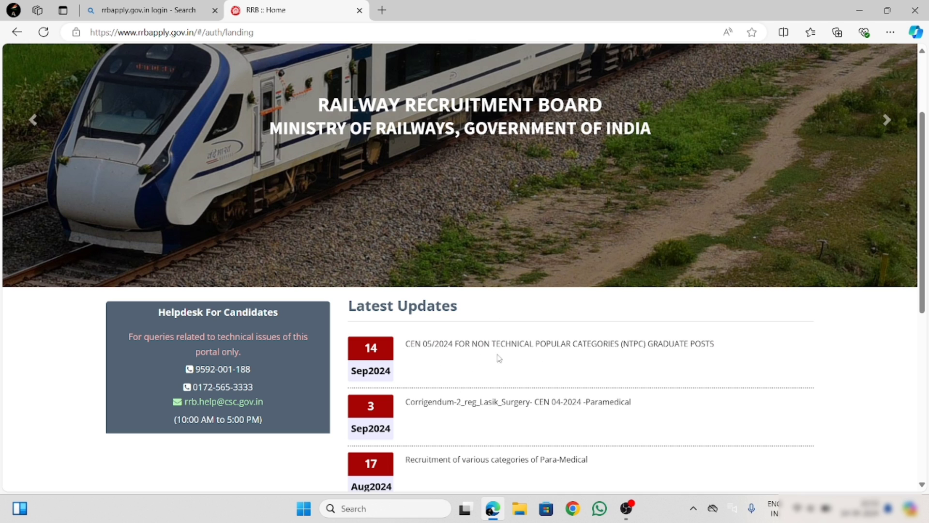
{"action": "left_click", "coordinate": [522, 344]}
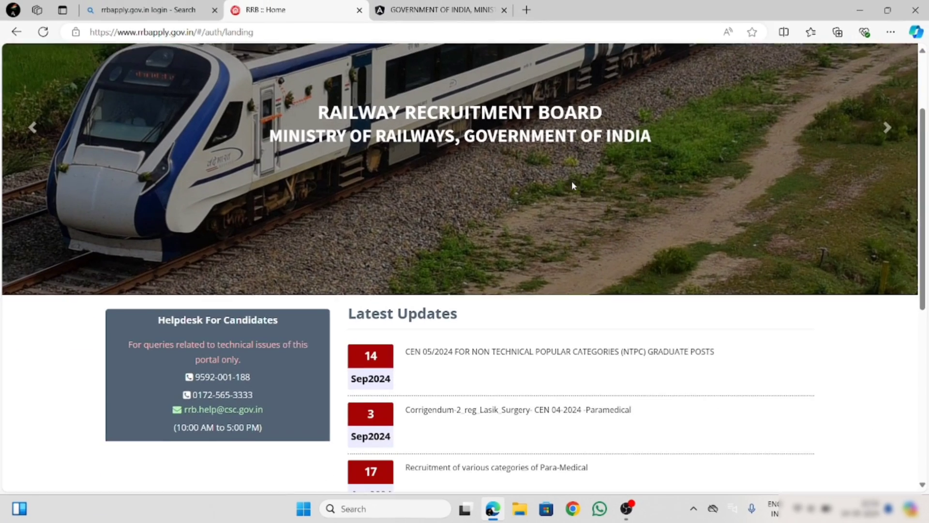
Back on the home page, show the Apply dropdown's choices.
{"action": "scroll", "coordinate": [572, 188], "scroll_direction": "down", "scroll_amount": 1}
{"action": "scroll", "coordinate": [572, 189], "scroll_direction": "up", "scroll_amount": 3}
{"action": "scroll", "coordinate": [572, 188], "scroll_direction": "down", "scroll_amount": 3}
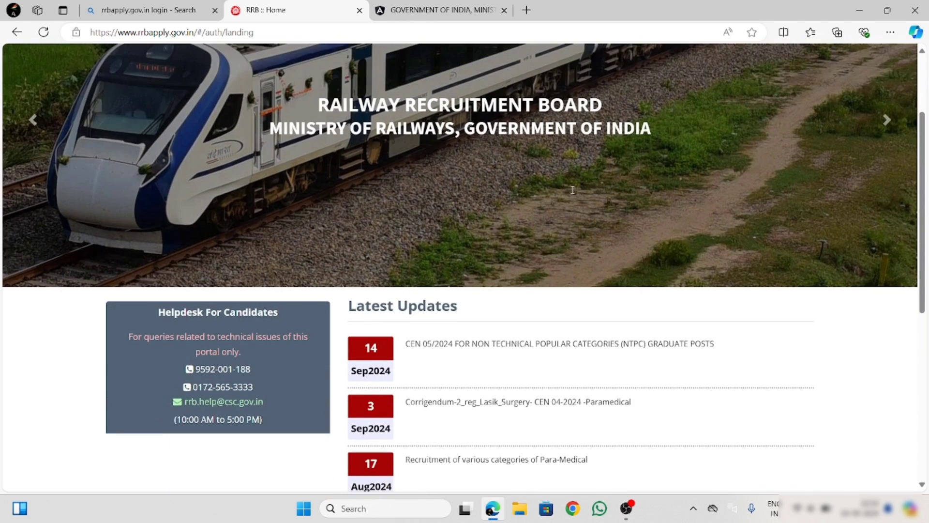
{"action": "scroll", "coordinate": [572, 190], "scroll_direction": "down", "scroll_amount": 3}
{"action": "scroll", "coordinate": [572, 190], "scroll_direction": "up", "scroll_amount": 5}
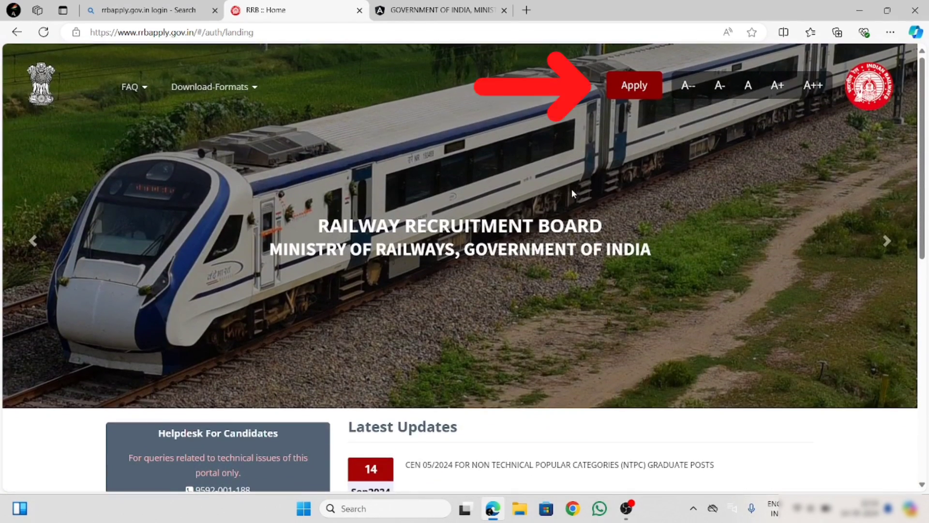
{"action": "left_click", "coordinate": [637, 84]}
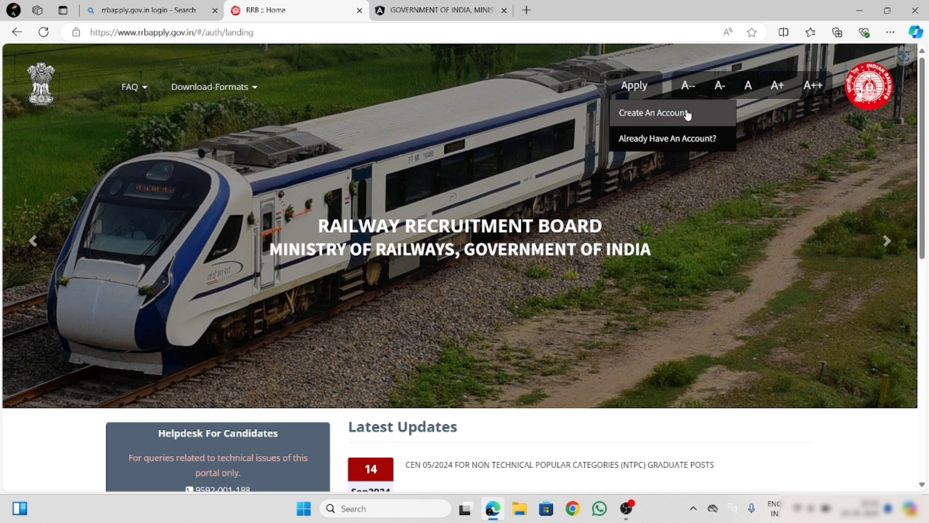
Start a new account, dismiss the existing-accounts note, choose nationality India and answer No to name change.
{"action": "left_click", "coordinate": [667, 118]}
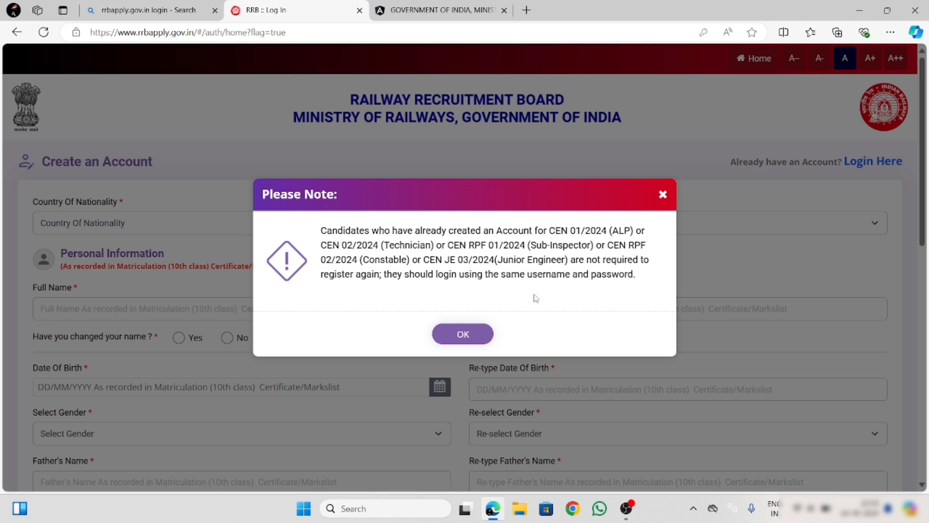
{"action": "left_click", "coordinate": [472, 338]}
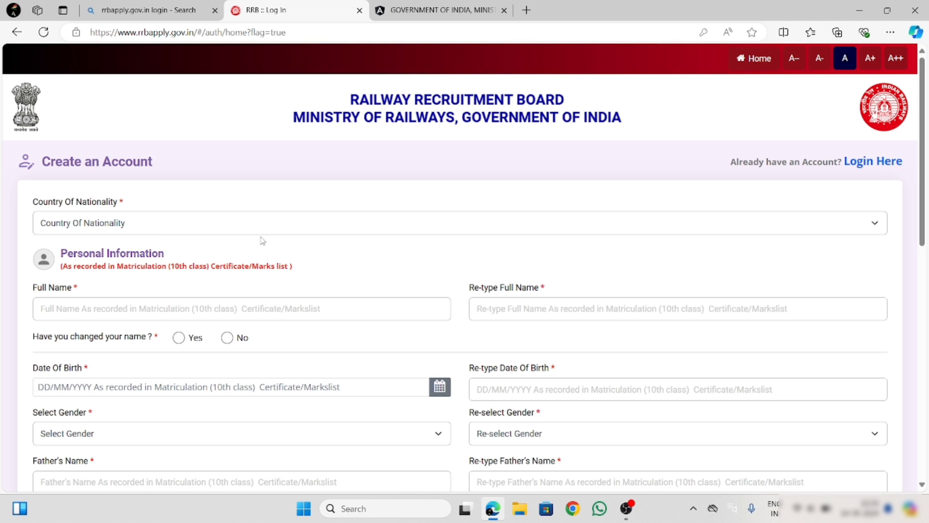
{"action": "left_click", "coordinate": [103, 228]}
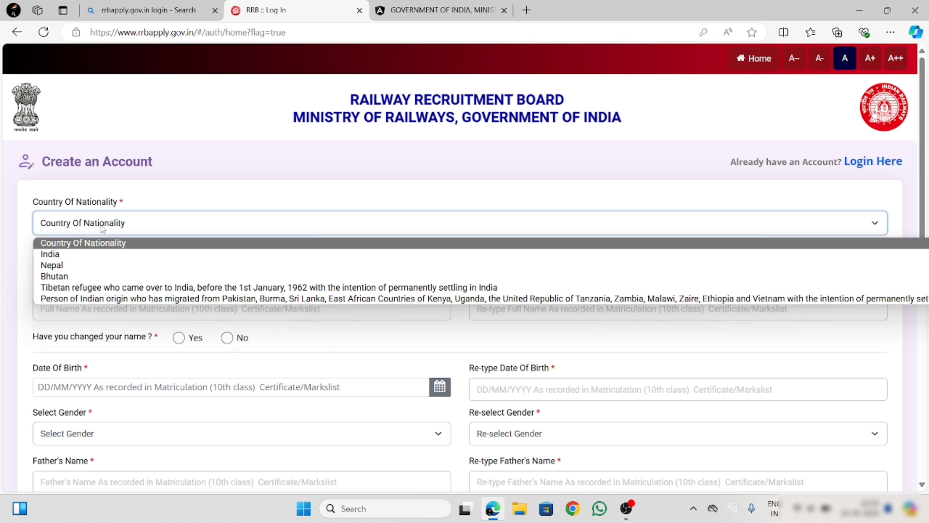
{"action": "left_click", "coordinate": [97, 253]}
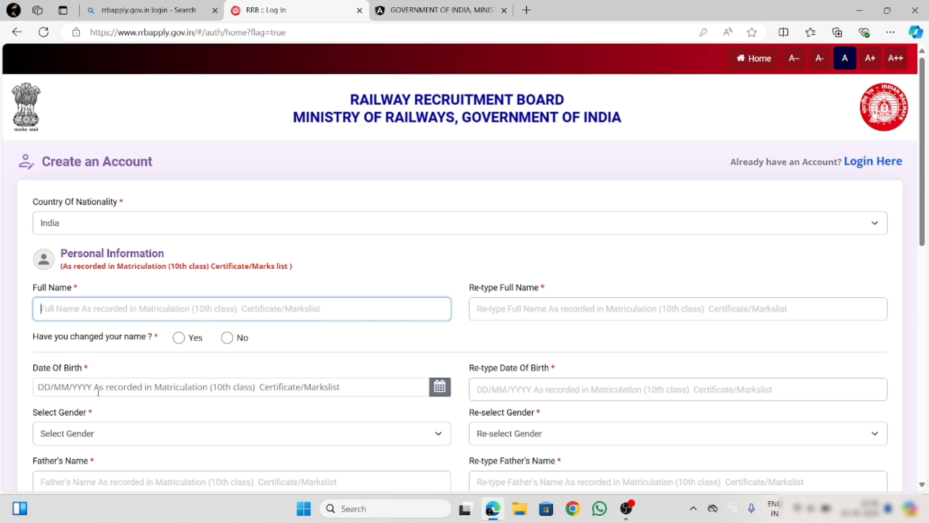
{"action": "left_click", "coordinate": [227, 338]}
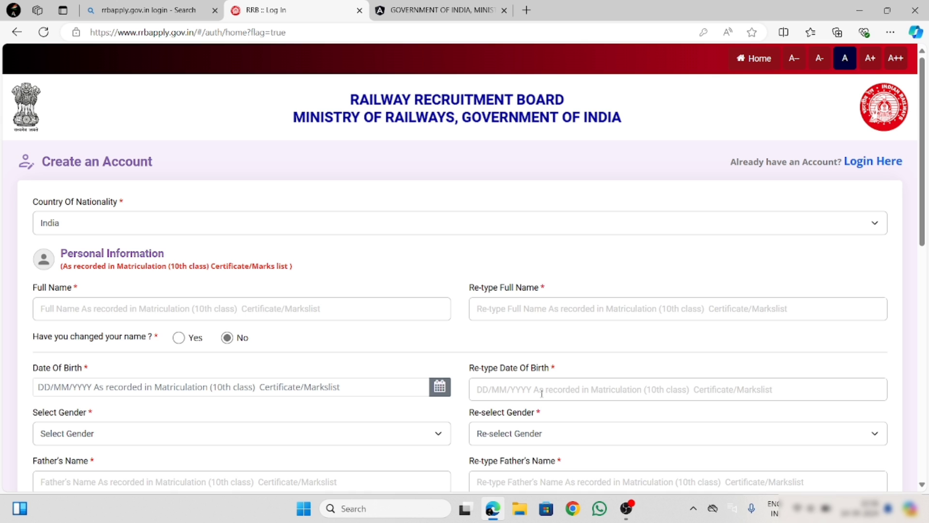
Set gender to Male and start verification using Aadhaar.
{"action": "left_click", "coordinate": [126, 434]}
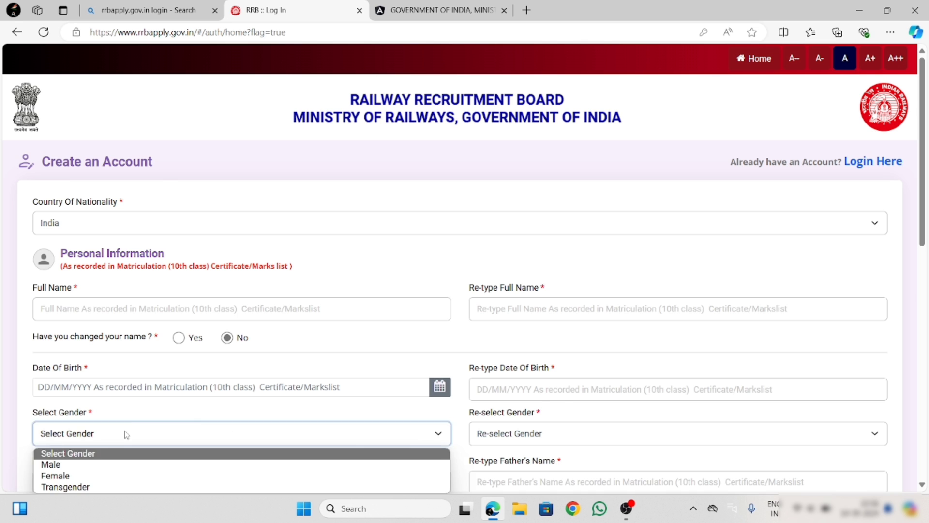
{"action": "scroll", "coordinate": [525, 436], "scroll_direction": "down", "scroll_amount": 3}
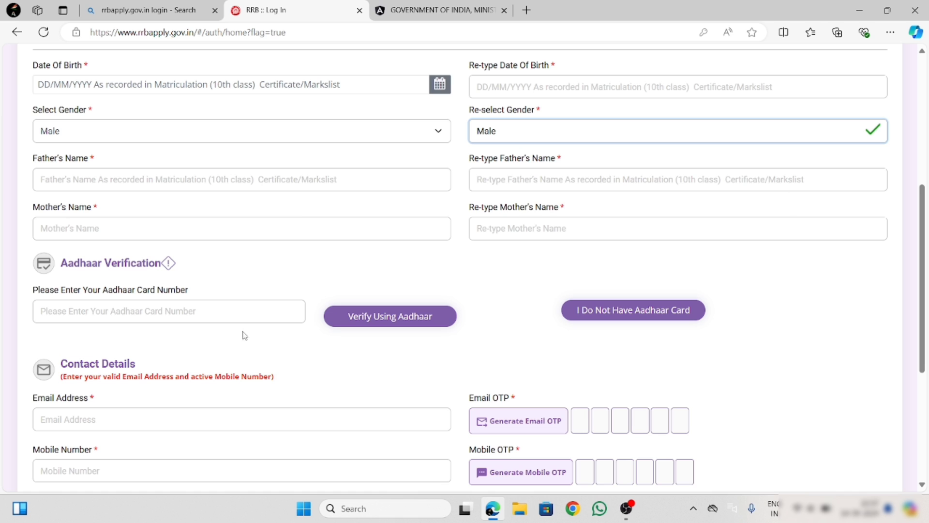
{"action": "left_click", "coordinate": [107, 312]}
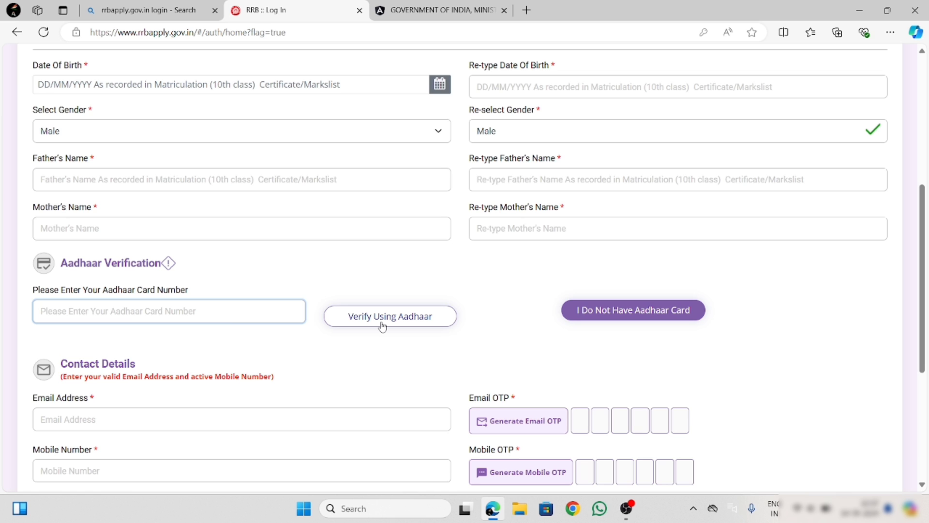
{"action": "left_click", "coordinate": [647, 310]}
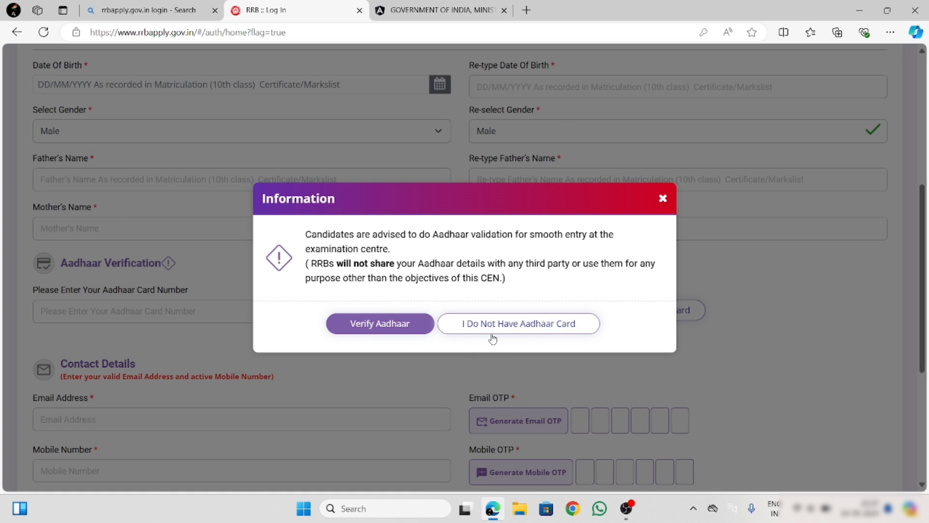
Close the Aadhaar notice, check the accepted ID proofs, and keep Aadhaar verification selected.
{"action": "left_click", "coordinate": [519, 329]}
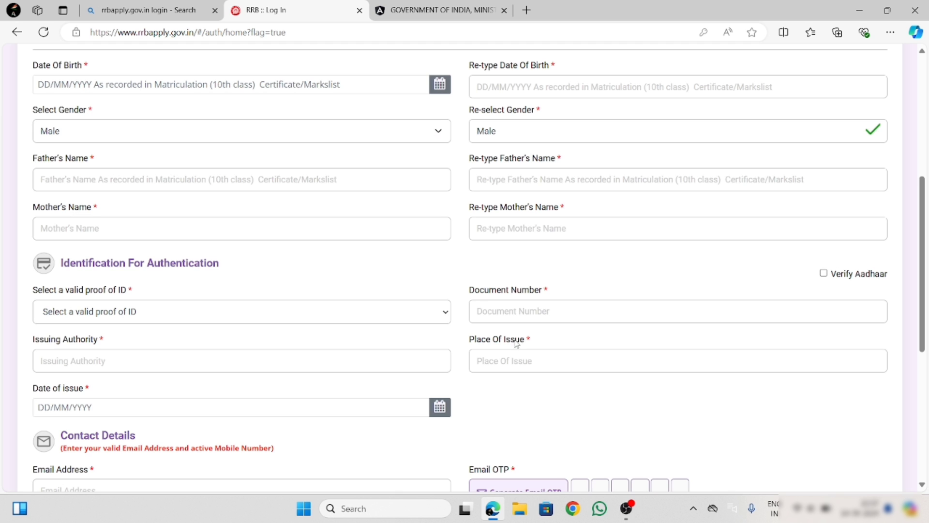
{"action": "left_click", "coordinate": [149, 315]}
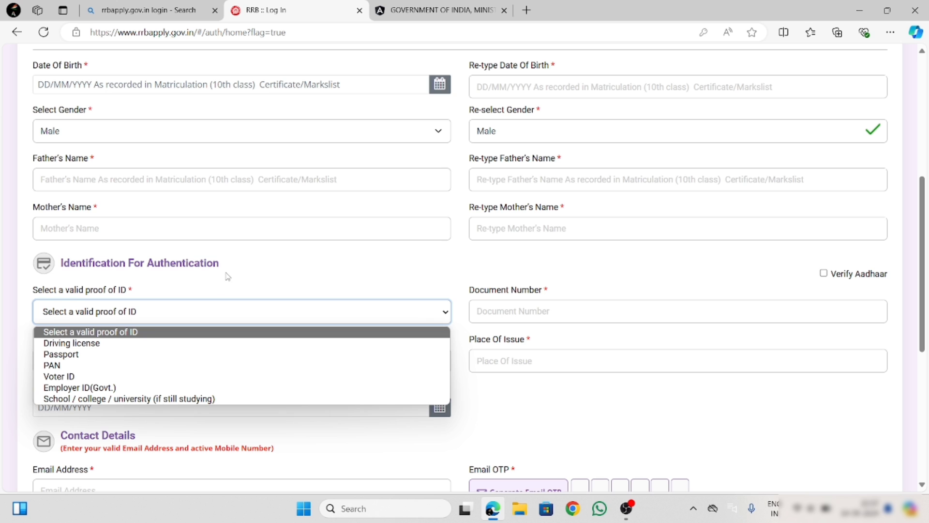
{"action": "left_click", "coordinate": [824, 274]}
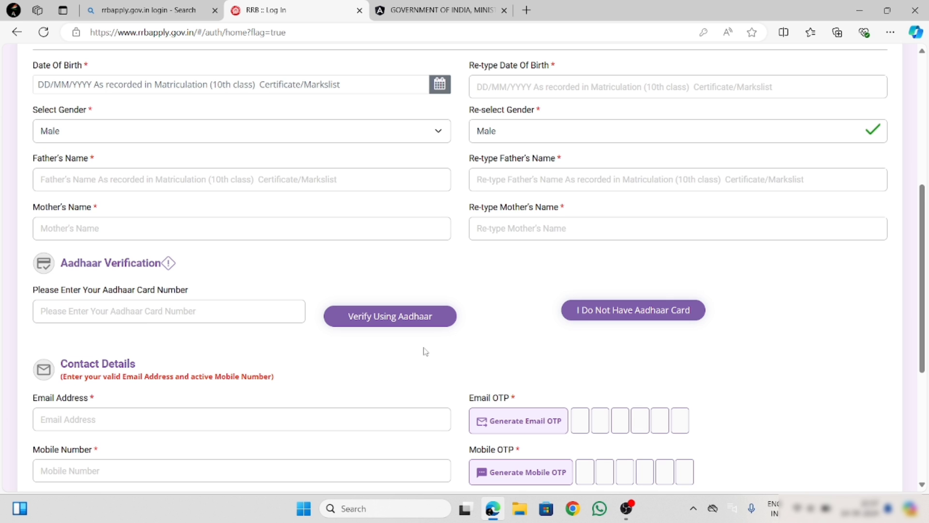
Review the email, mobile number and password fields, dismissing the browser autofill suggestions.
{"action": "scroll", "coordinate": [278, 394], "scroll_direction": "up", "scroll_amount": 1}
{"action": "scroll", "coordinate": [278, 394], "scroll_direction": "down", "scroll_amount": 5}
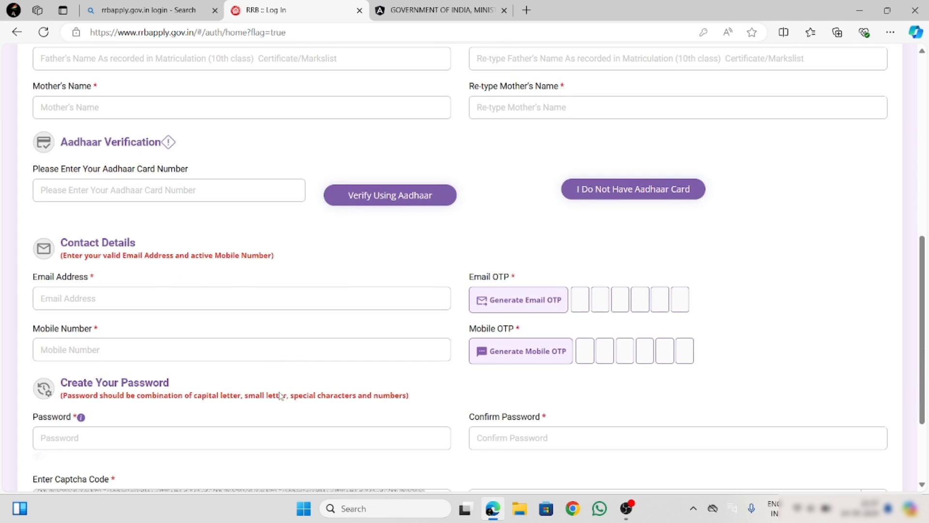
{"action": "left_click", "coordinate": [84, 177]}
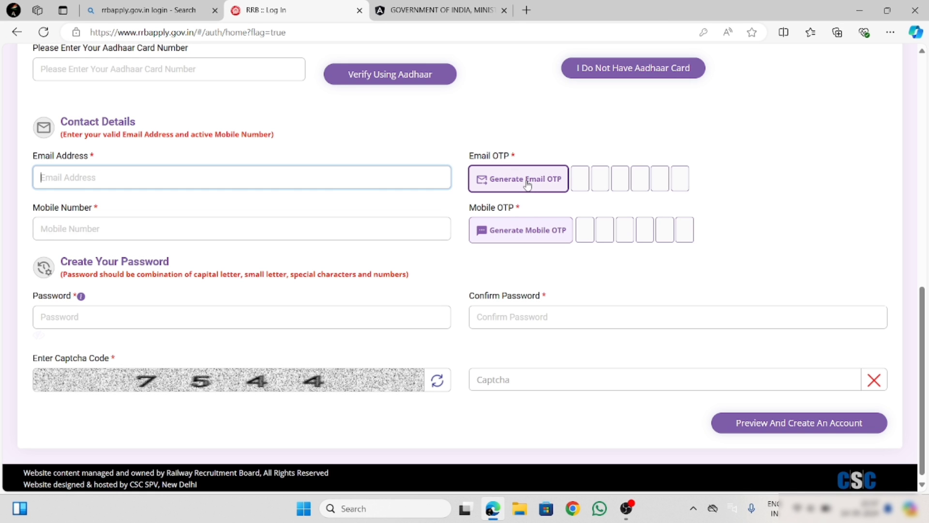
{"action": "left_click", "coordinate": [310, 228]}
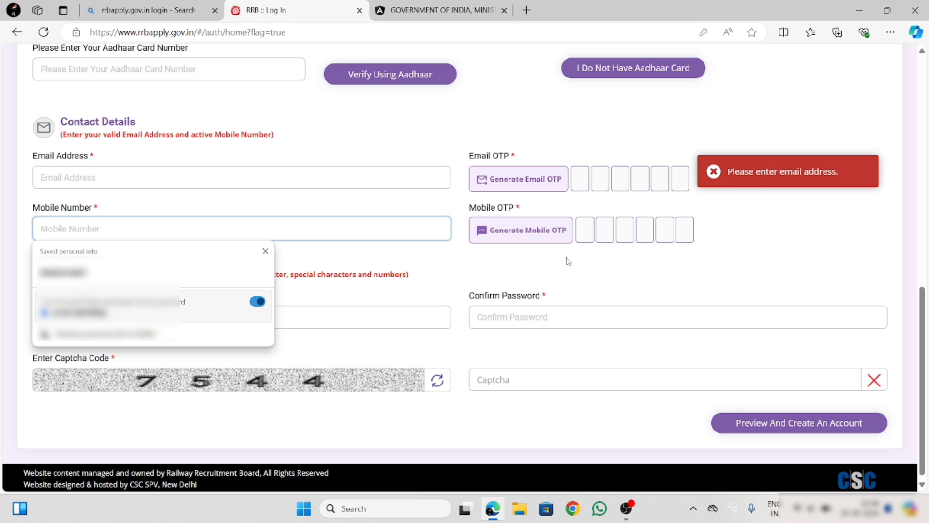
{"action": "left_click", "coordinate": [569, 274]}
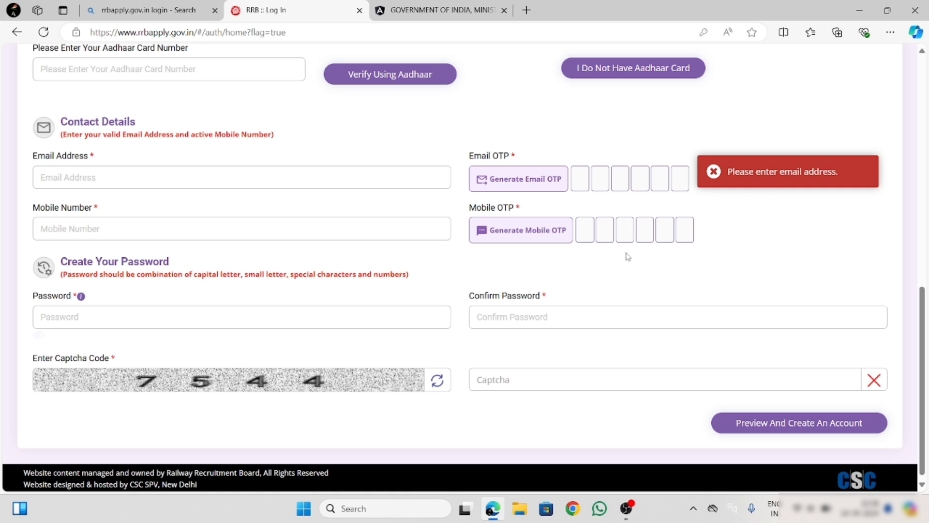
{"action": "left_click", "coordinate": [107, 317]}
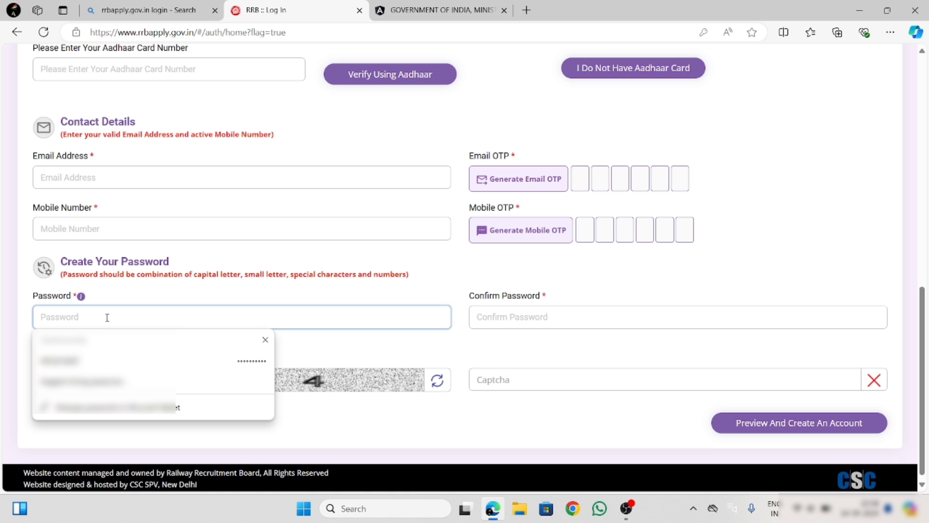
{"action": "left_click", "coordinate": [266, 295]}
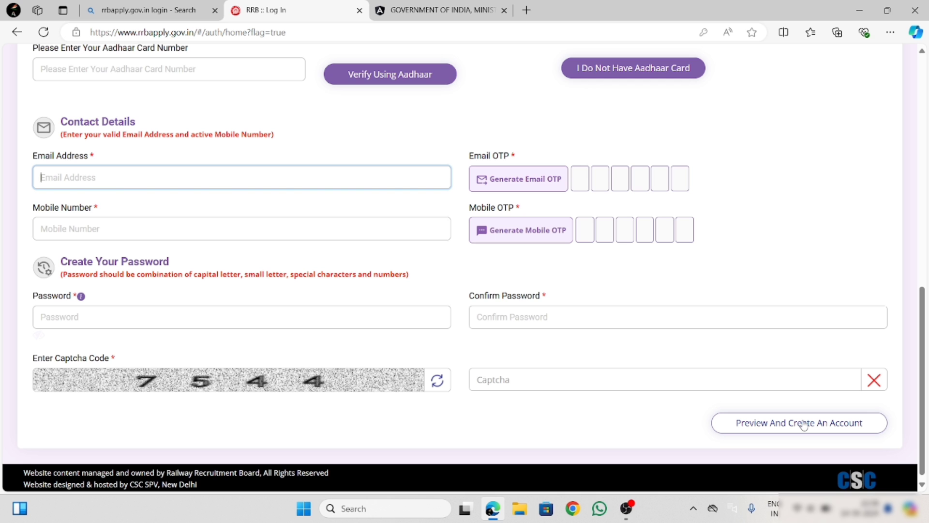
{"action": "scroll", "coordinate": [803, 425], "scroll_direction": "up", "scroll_amount": 10}
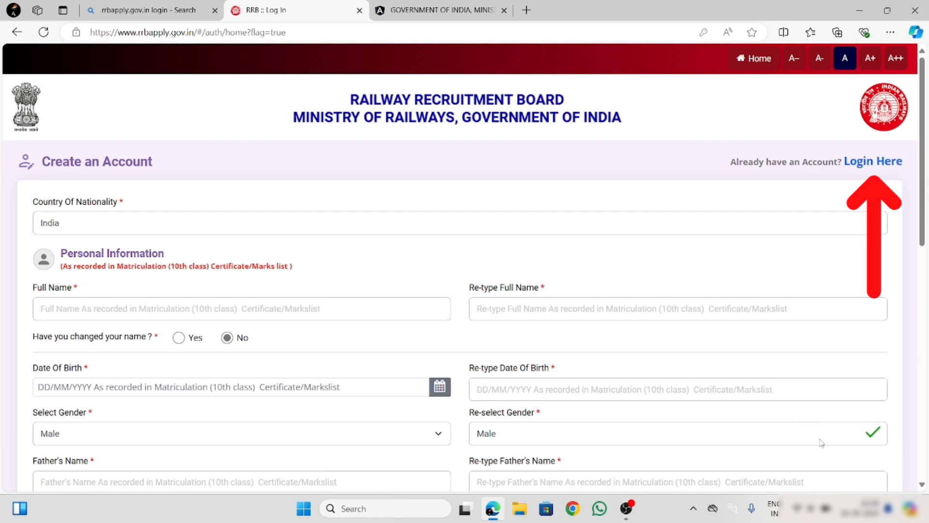
Log in to the existing candidate account with saved credentials and the displayed captcha.
{"action": "left_click", "coordinate": [854, 160]}
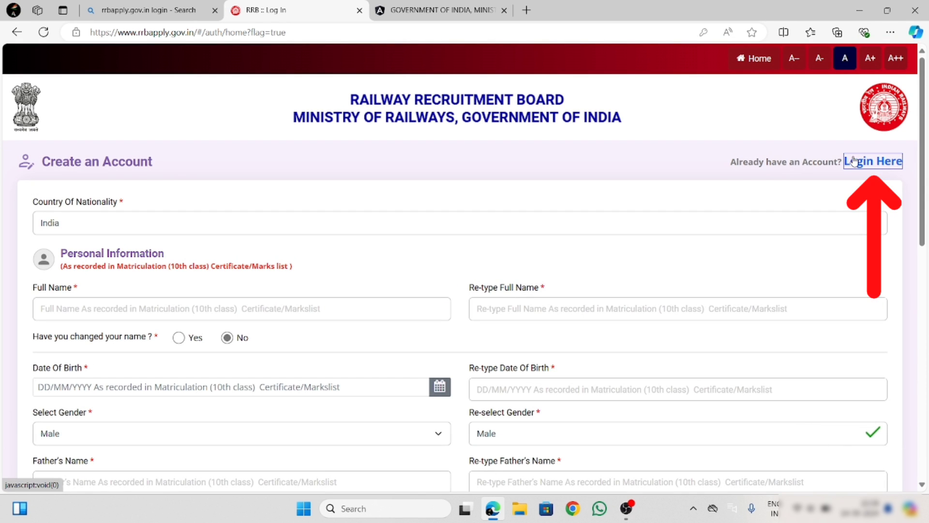
{"action": "left_click", "coordinate": [880, 162]}
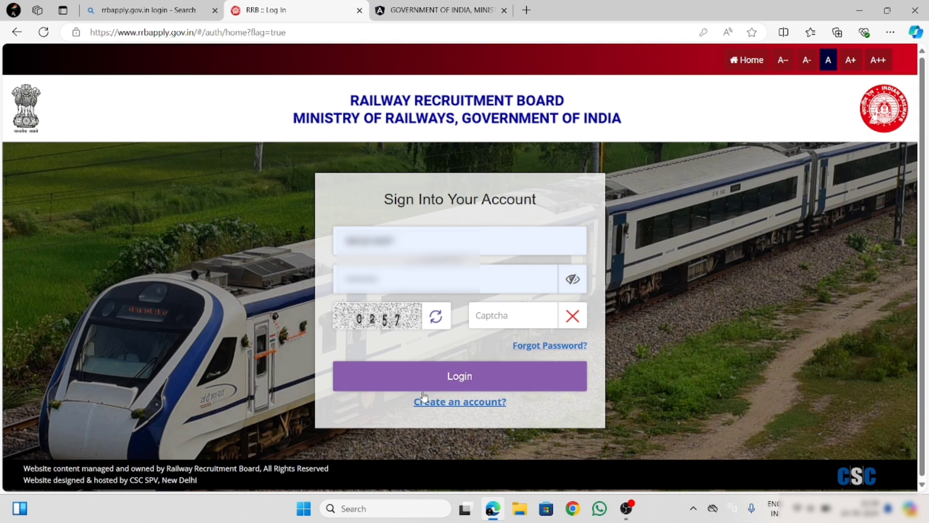
{"action": "left_click", "coordinate": [499, 315]}
{"action": "type", "text": "0257"}
{"action": "left_click", "coordinate": [459, 377]}
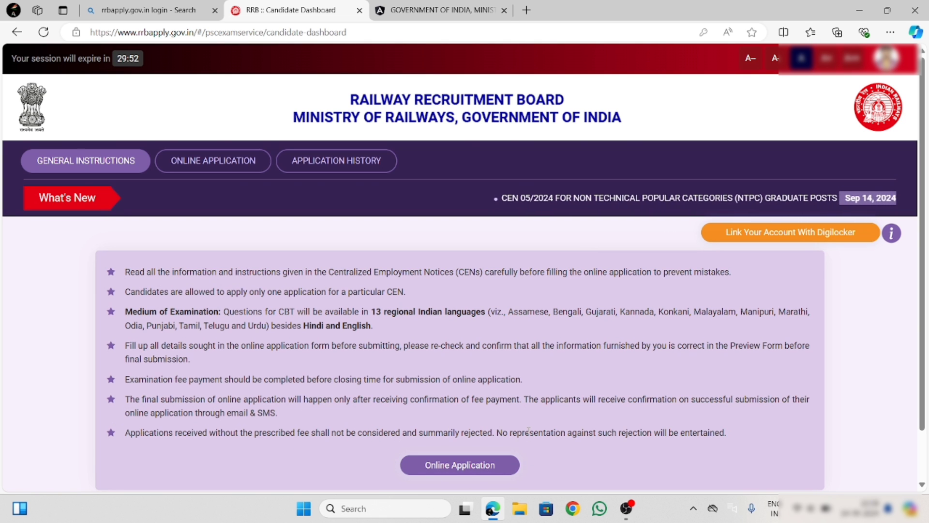
View the RRBs available under CEN 05/2024, then switch to the notice's vacancy table PDF.
{"action": "left_click", "coordinate": [465, 460]}
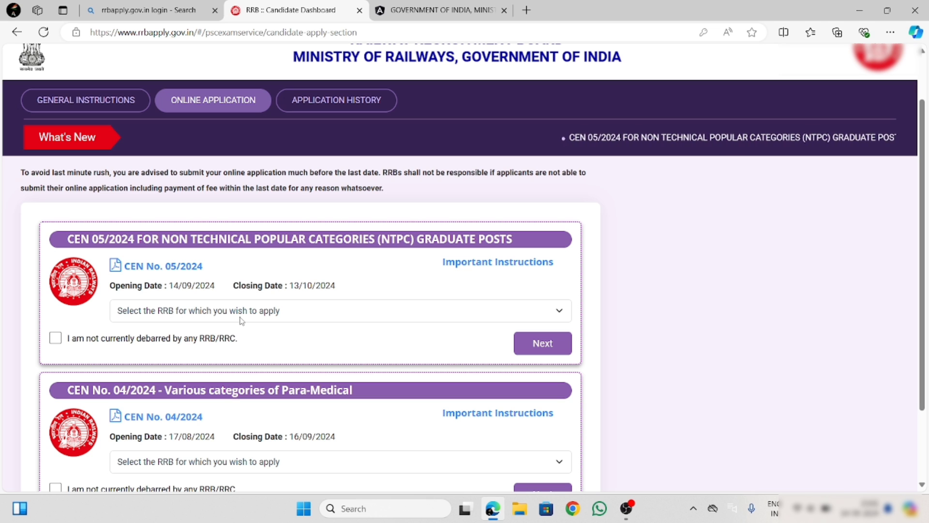
{"action": "left_click", "coordinate": [285, 317]}
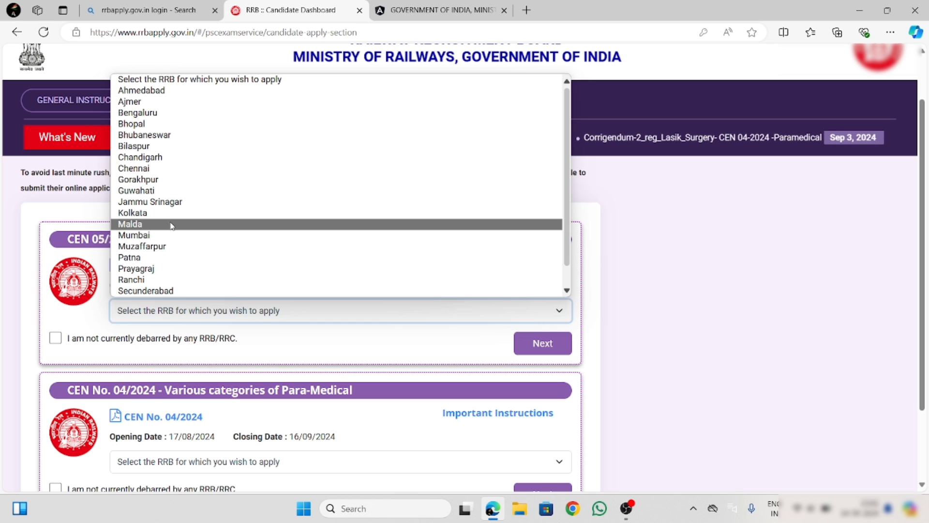
{"action": "left_click", "coordinate": [425, 7]}
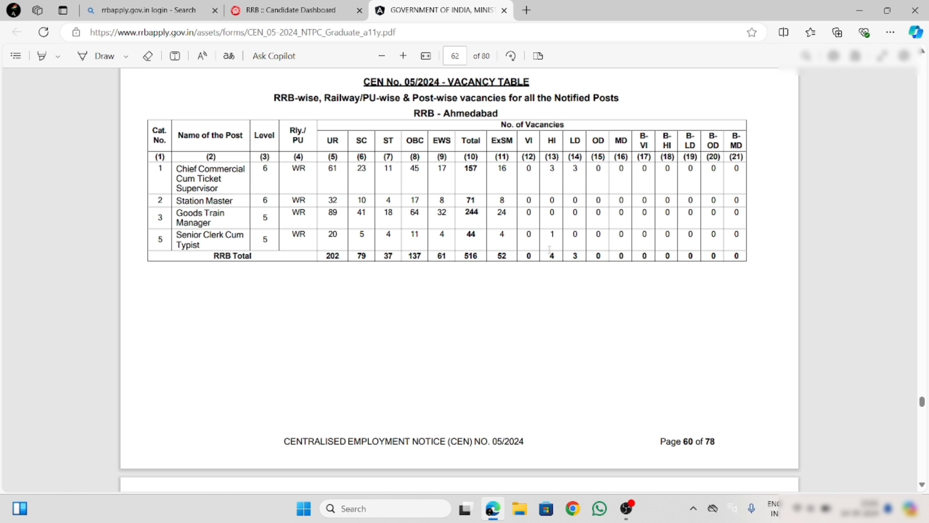
Scroll through the RRB-wise vacancy tables from Ahmedabad to Jammu-Srinagar.
{"action": "scroll", "coordinate": [550, 250], "scroll_direction": "down", "scroll_amount": 6}
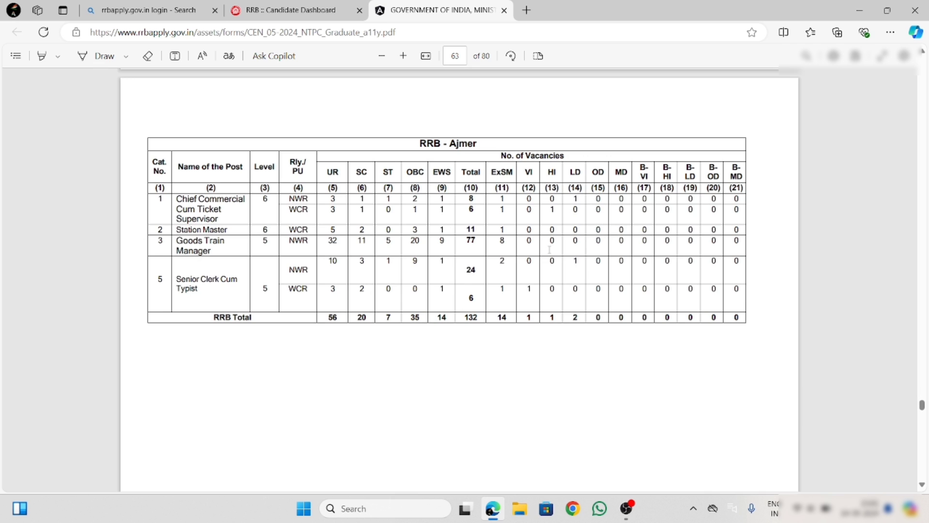
{"action": "scroll", "coordinate": [550, 250], "scroll_direction": "down", "scroll_amount": 1}
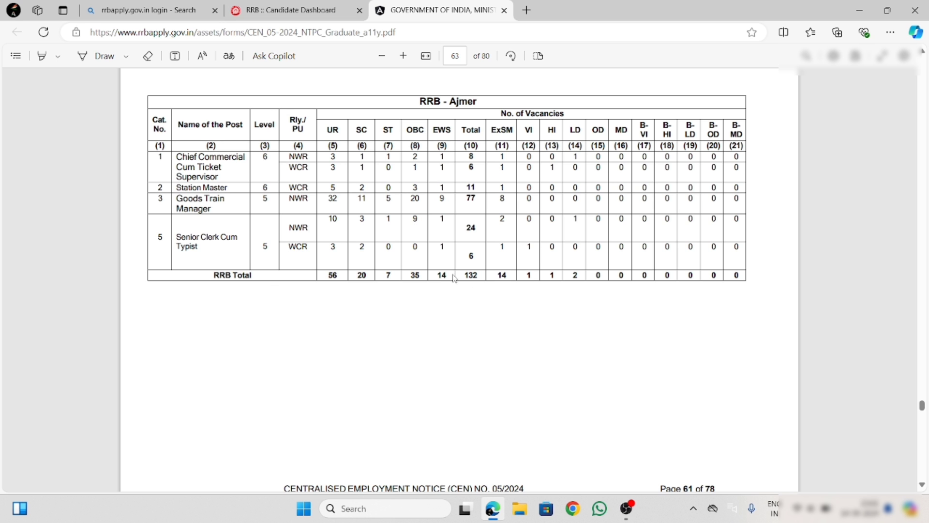
{"action": "scroll", "coordinate": [390, 235], "scroll_direction": "down", "scroll_amount": 8}
{"action": "scroll", "coordinate": [393, 234], "scroll_direction": "down", "scroll_amount": 3}
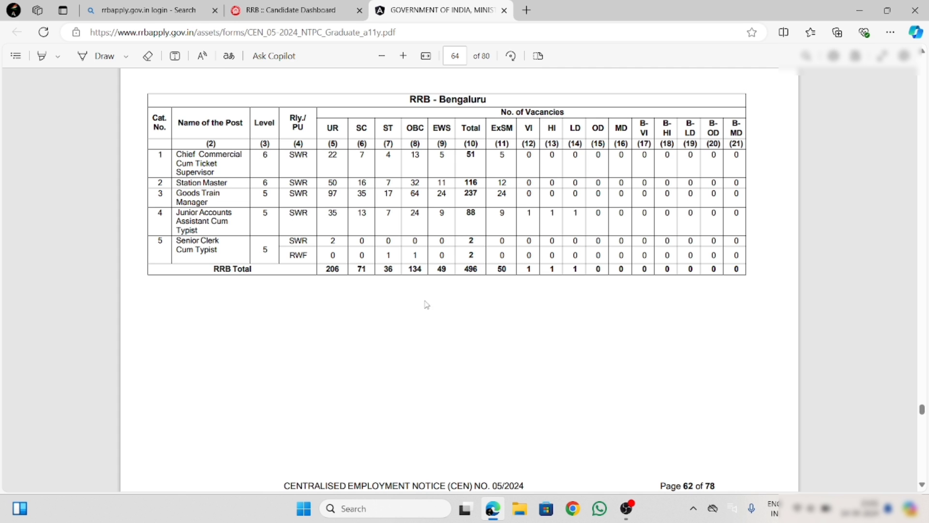
{"action": "scroll", "coordinate": [409, 334], "scroll_direction": "down", "scroll_amount": 7}
{"action": "scroll", "coordinate": [410, 335], "scroll_direction": "down", "scroll_amount": 15}
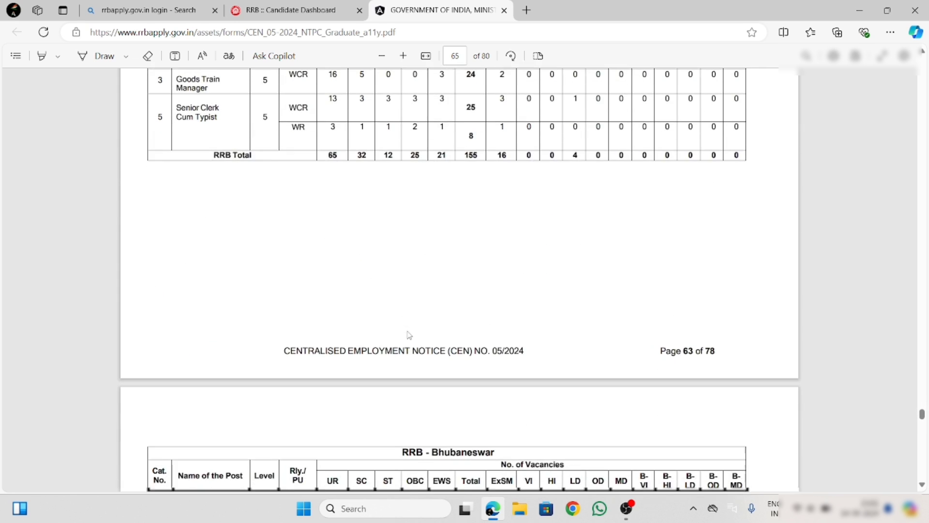
{"action": "scroll", "coordinate": [409, 335], "scroll_direction": "down", "scroll_amount": 20}
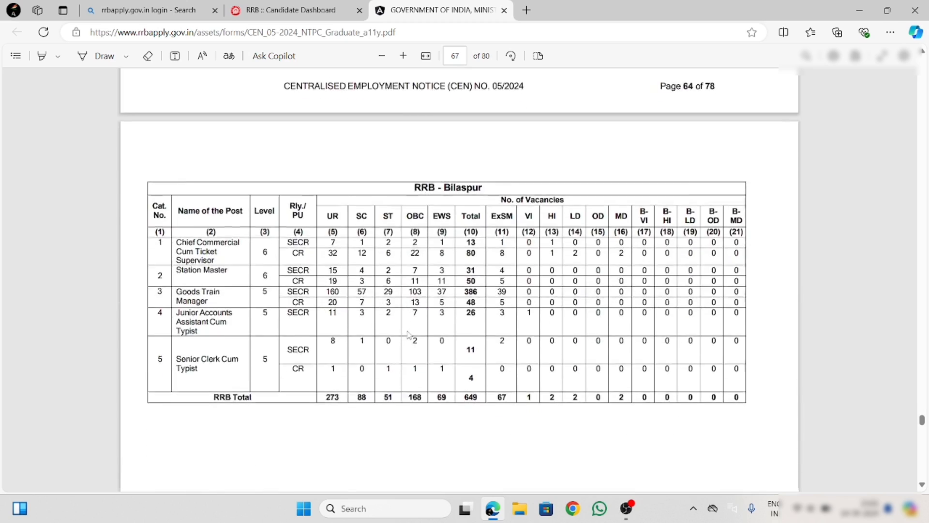
{"action": "scroll", "coordinate": [409, 335], "scroll_direction": "down", "scroll_amount": 20}
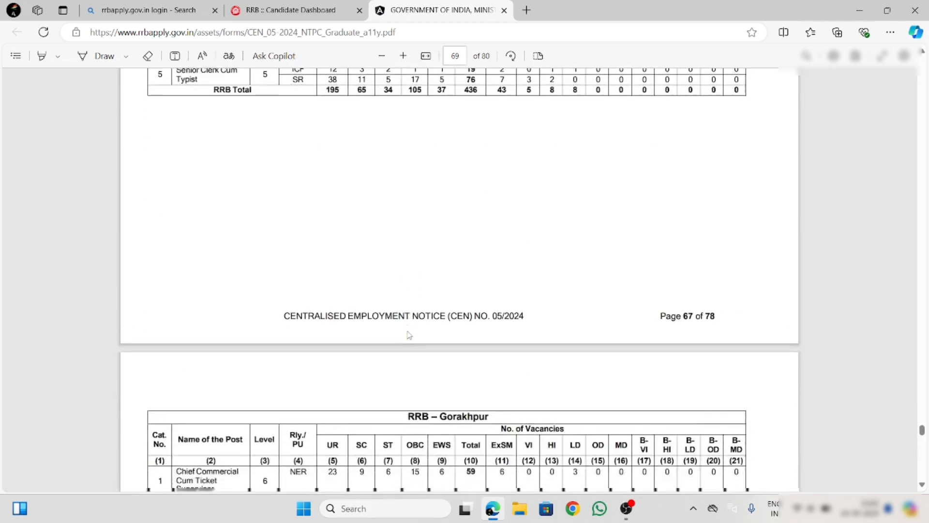
{"action": "scroll", "coordinate": [409, 335], "scroll_direction": "down", "scroll_amount": 1}
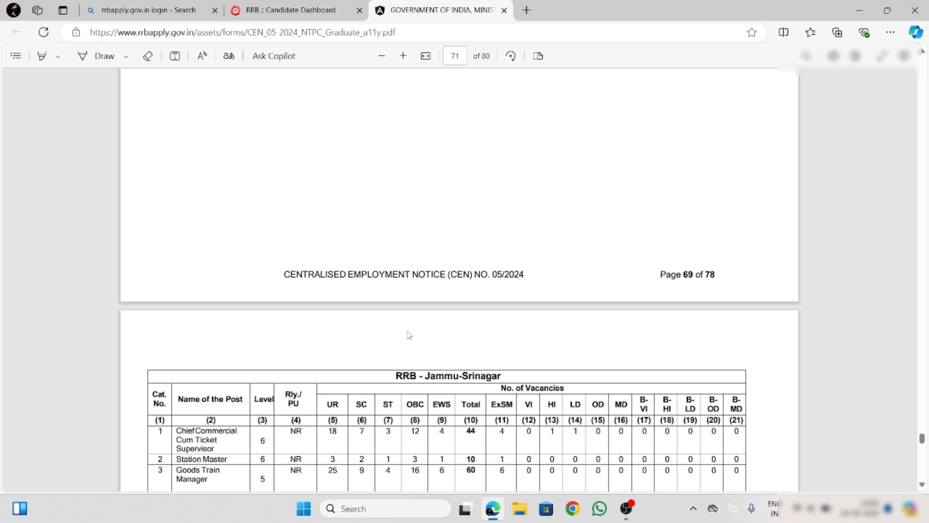
On the dashboard, choose RRB Prayagraj, declare not being debarred, and proceed to Personal Details.
{"action": "left_click", "coordinate": [296, 11]}
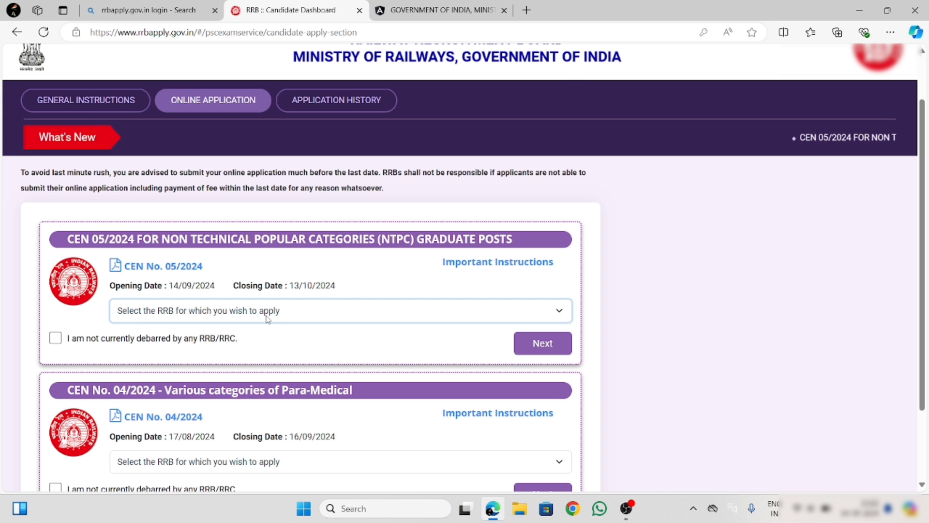
{"action": "left_click", "coordinate": [266, 318]}
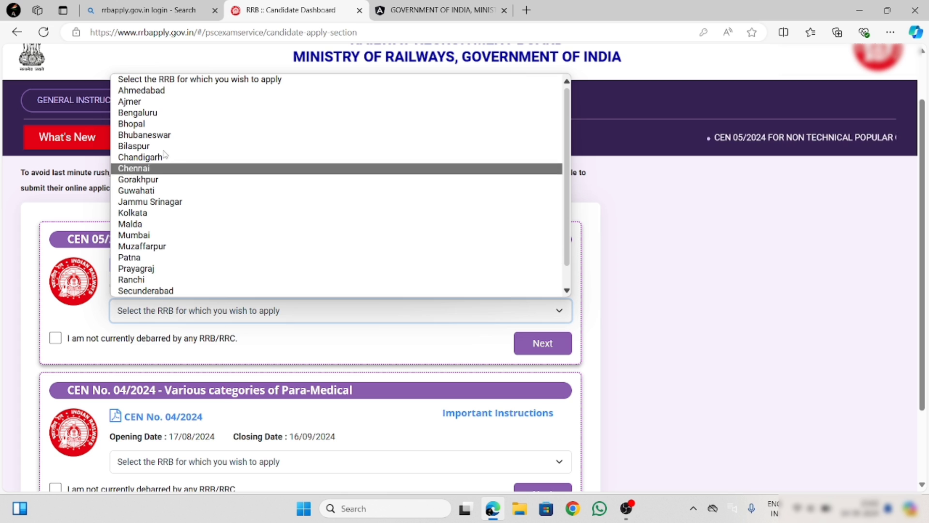
{"action": "left_click", "coordinate": [156, 270]}
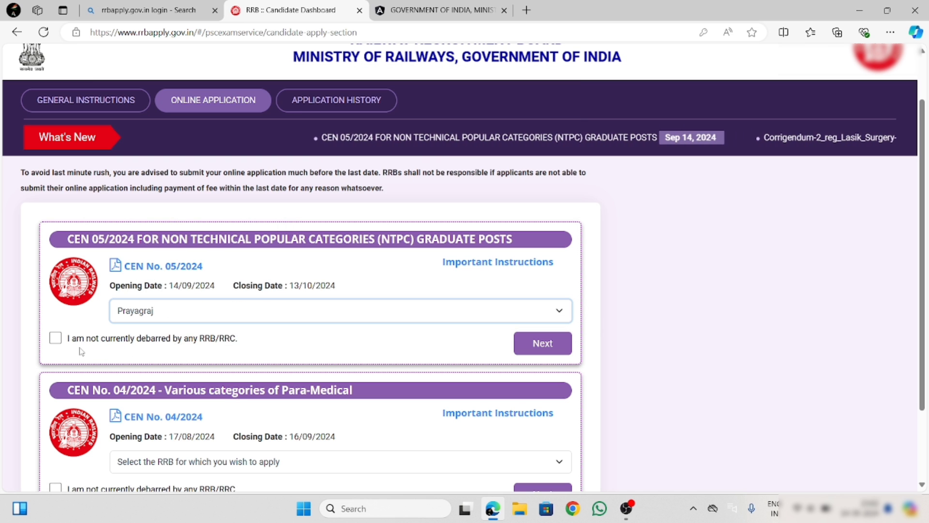
{"action": "left_click", "coordinate": [55, 338]}
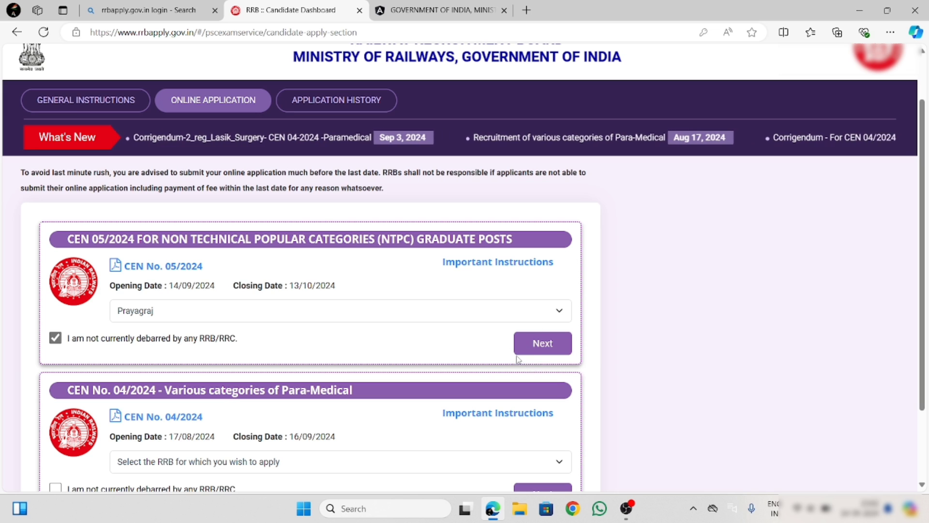
{"action": "left_click", "coordinate": [536, 345]}
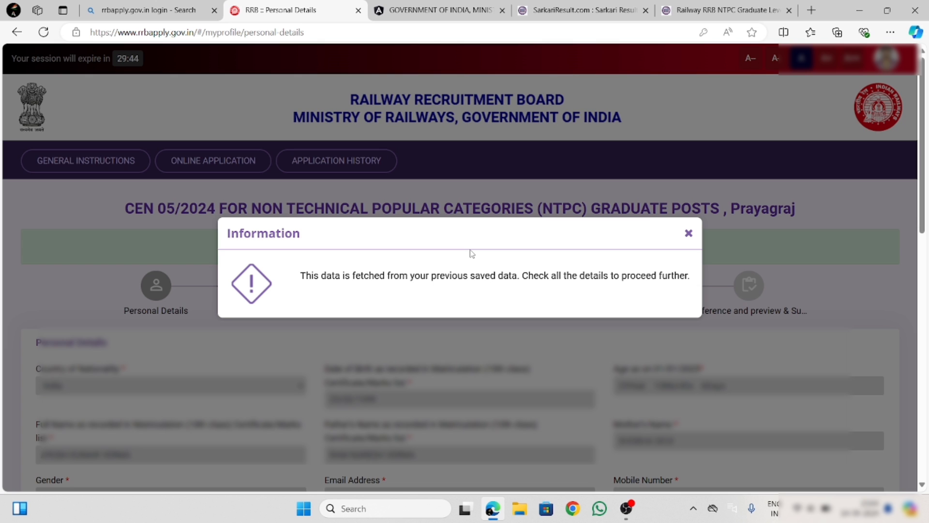
Dismiss the prefilled-data notice and keep Tehsildar and UTTAR PRADESH as certificate issuer.
{"action": "left_click", "coordinate": [688, 234]}
{"action": "scroll", "coordinate": [498, 286], "scroll_direction": "down", "scroll_amount": 4}
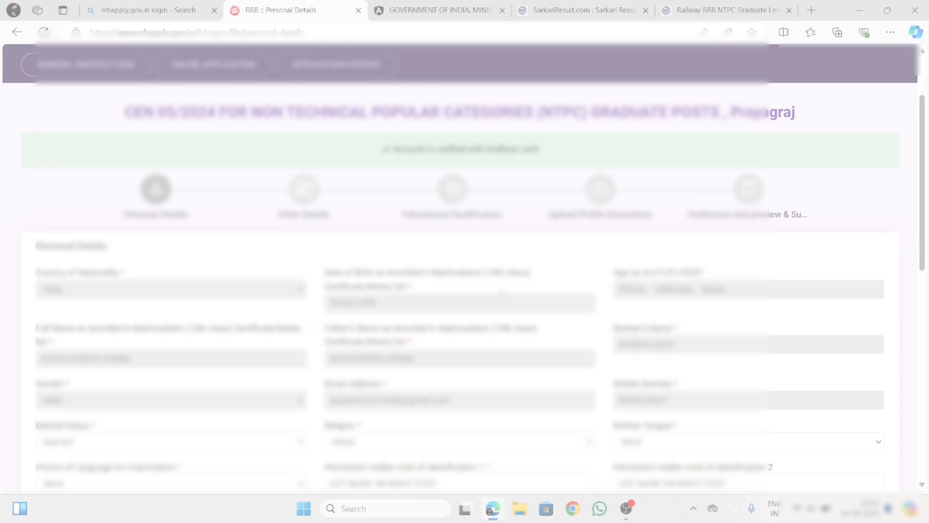
{"action": "scroll", "coordinate": [498, 286], "scroll_direction": "down", "scroll_amount": 5}
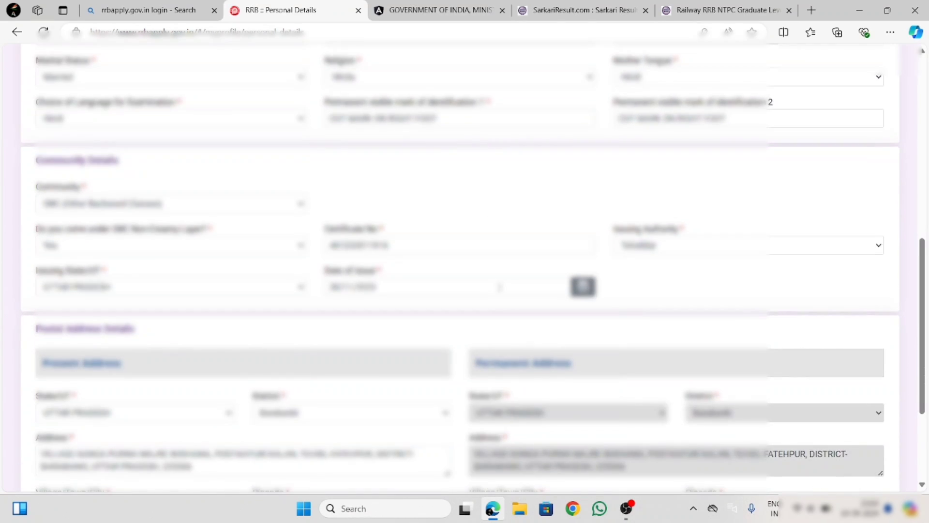
{"action": "scroll", "coordinate": [499, 286], "scroll_direction": "down", "scroll_amount": 3}
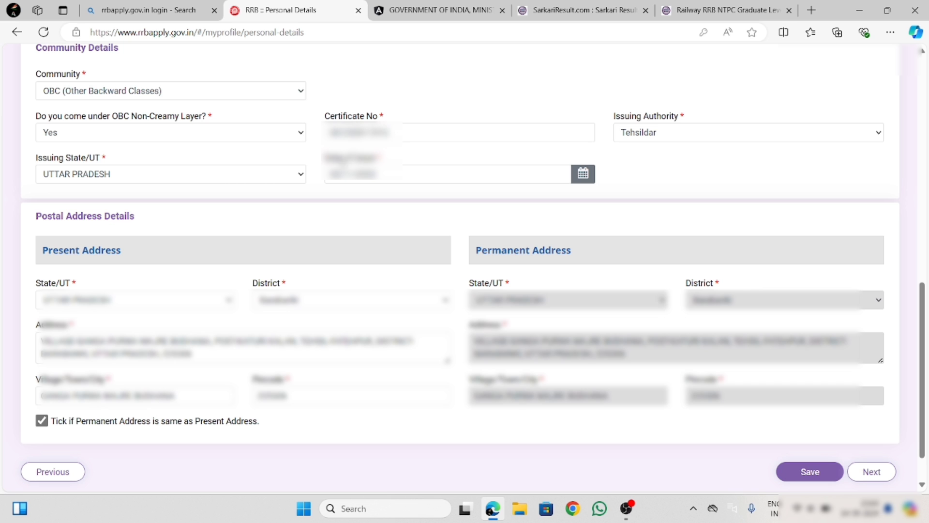
{"action": "left_click", "coordinate": [673, 137]}
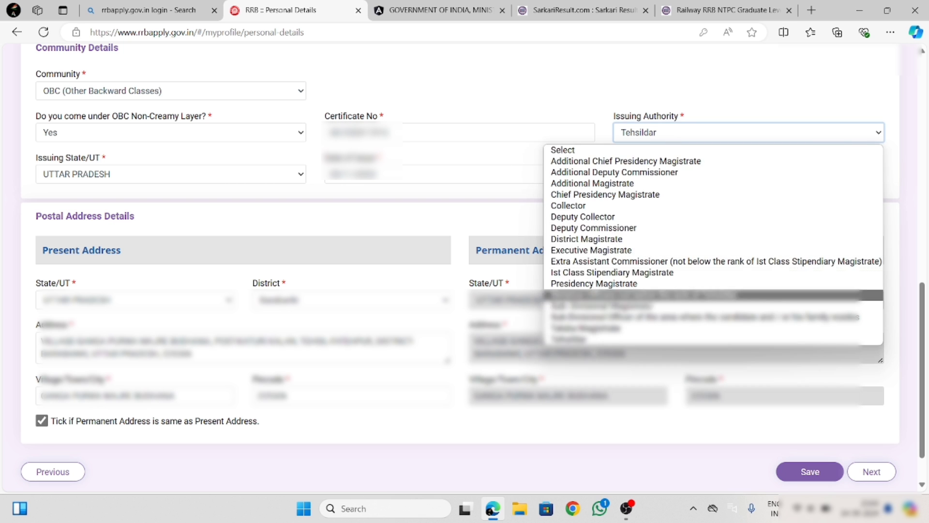
{"action": "left_click", "coordinate": [668, 137]}
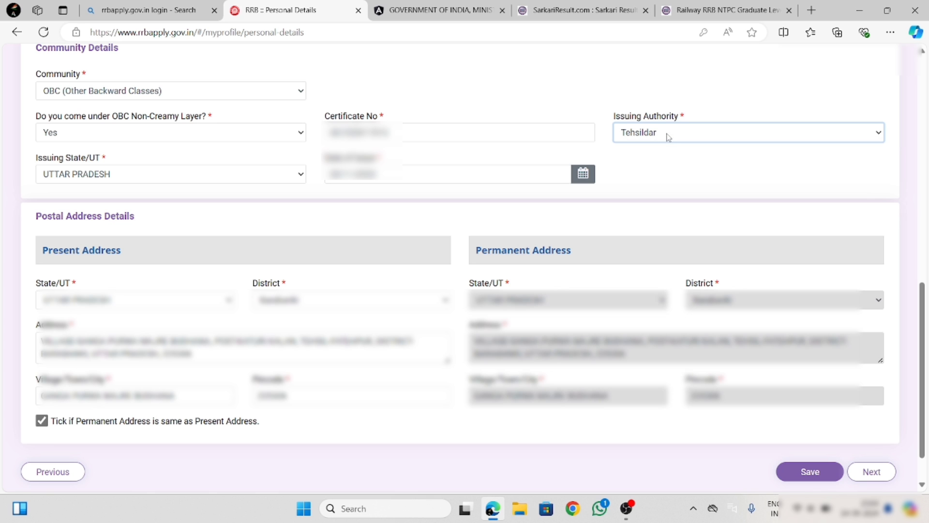
{"action": "left_click", "coordinate": [131, 176]}
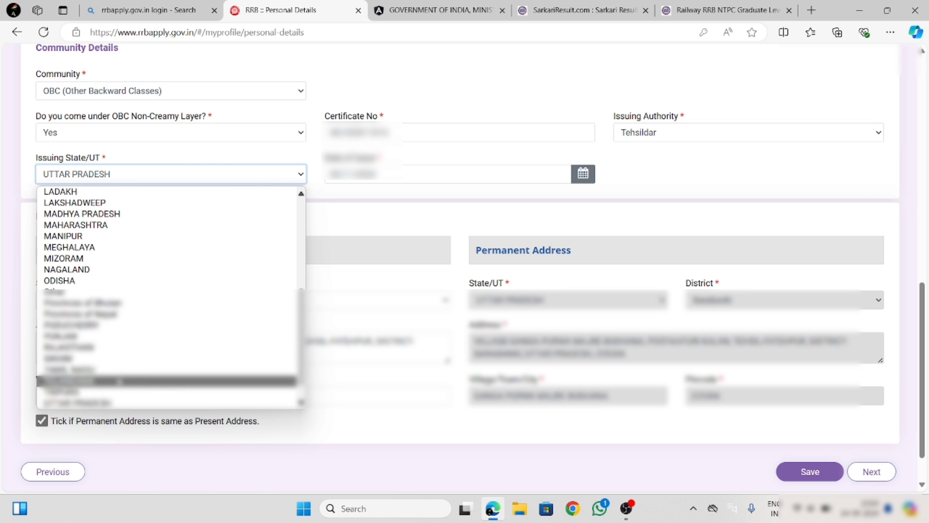
{"action": "left_click", "coordinate": [179, 171]}
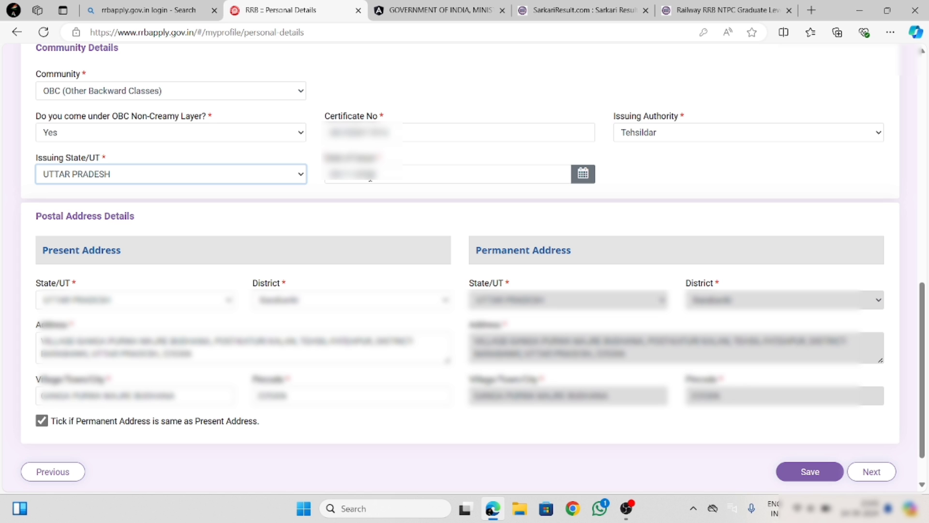
{"action": "left_click", "coordinate": [196, 94]}
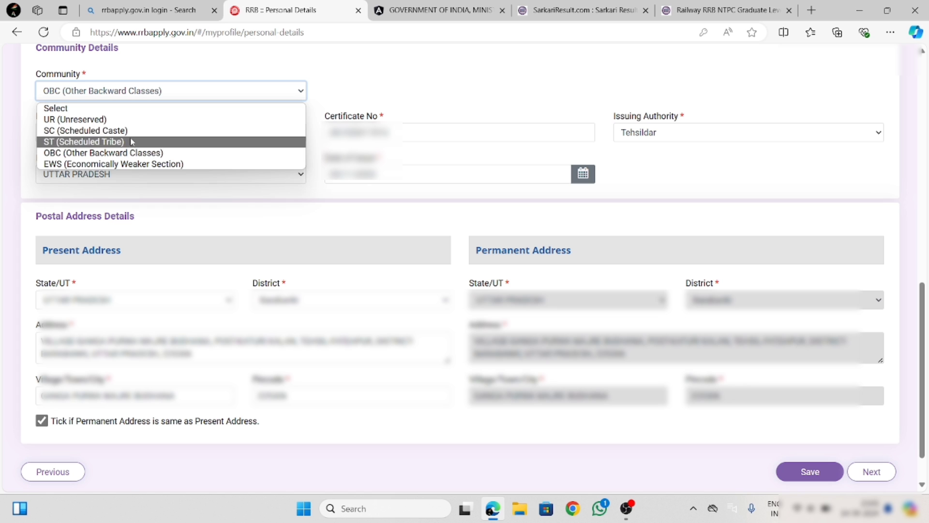
{"action": "left_click", "coordinate": [128, 129]}
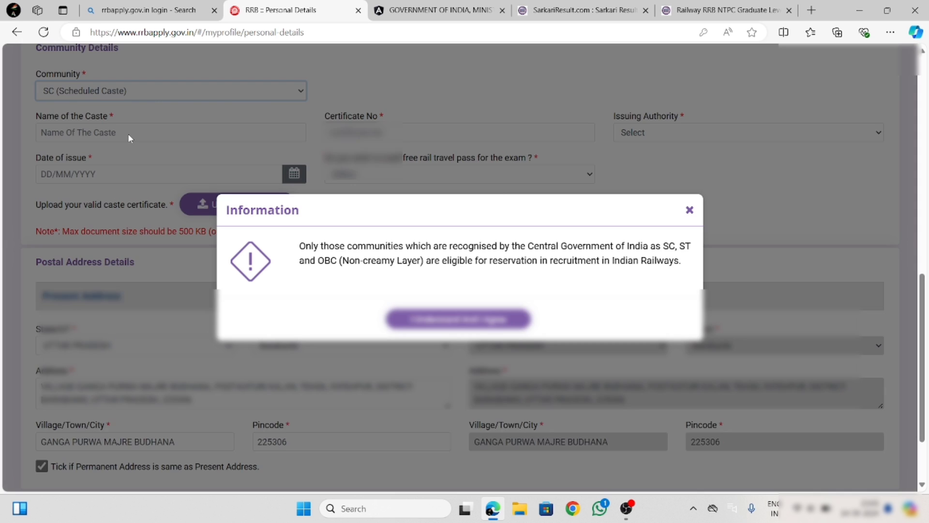
{"action": "left_click", "coordinate": [479, 322]}
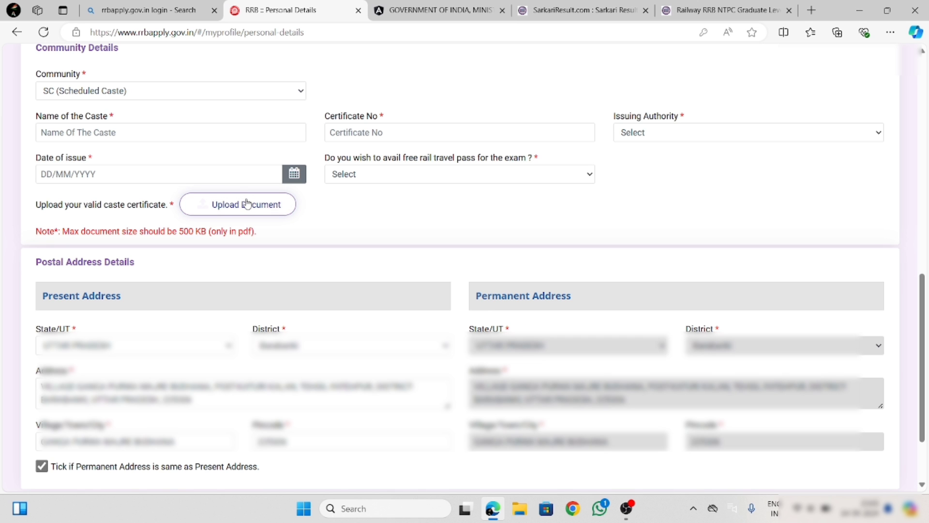
{"action": "left_click", "coordinate": [199, 95]}
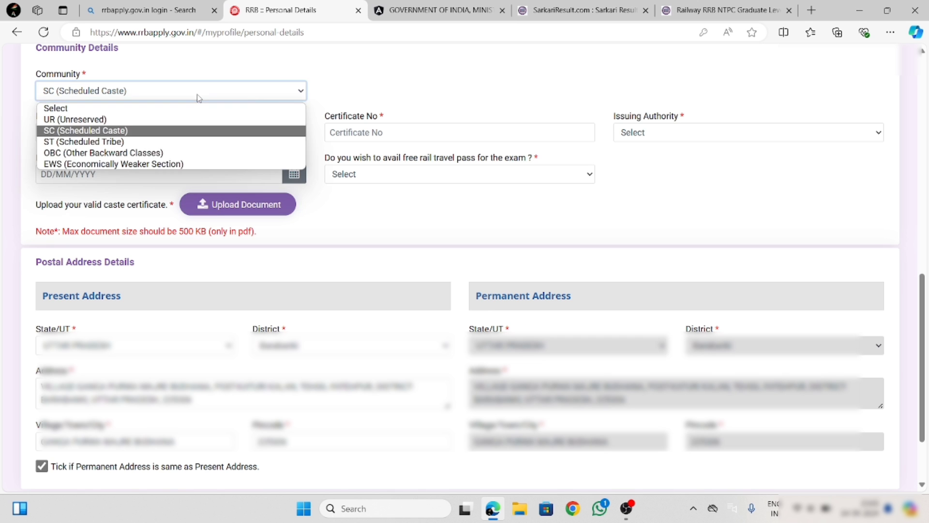
{"action": "left_click", "coordinate": [173, 153]}
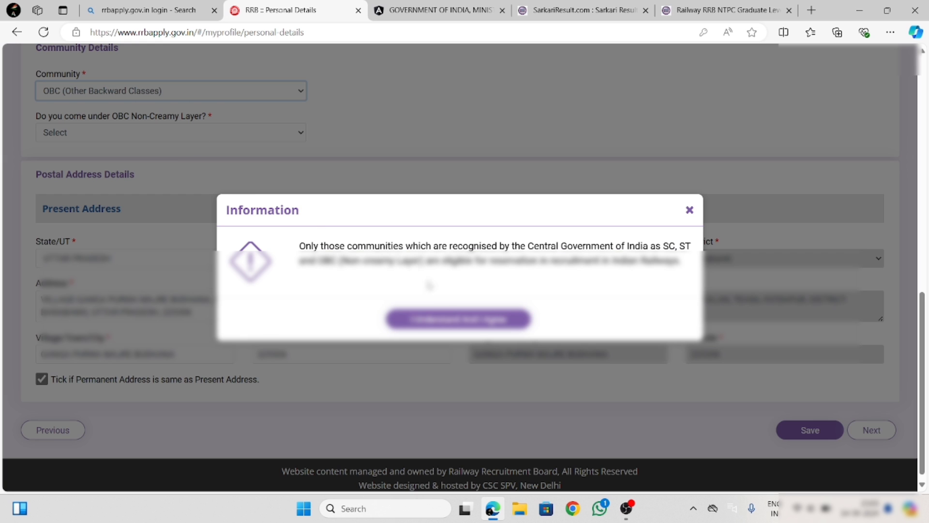
{"action": "left_click", "coordinate": [455, 319]}
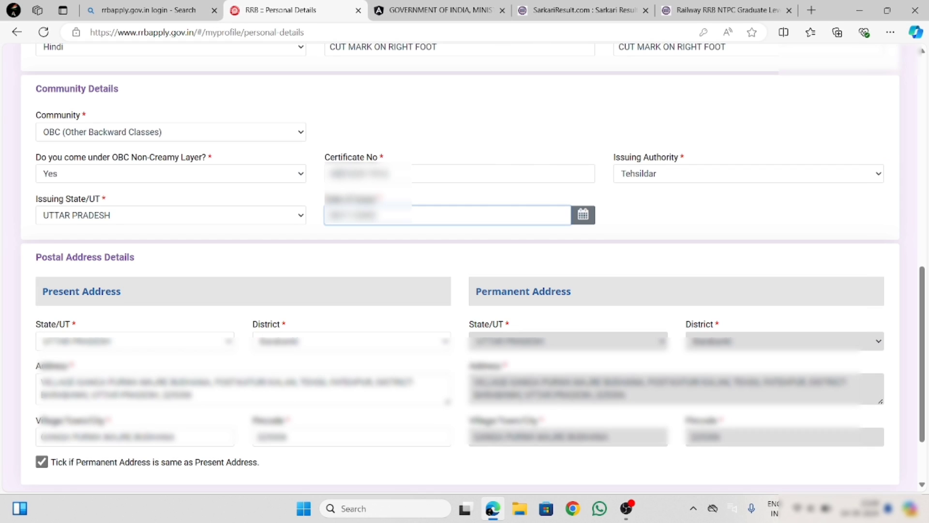
{"action": "scroll", "coordinate": [343, 174], "scroll_direction": "down", "scroll_amount": 2}
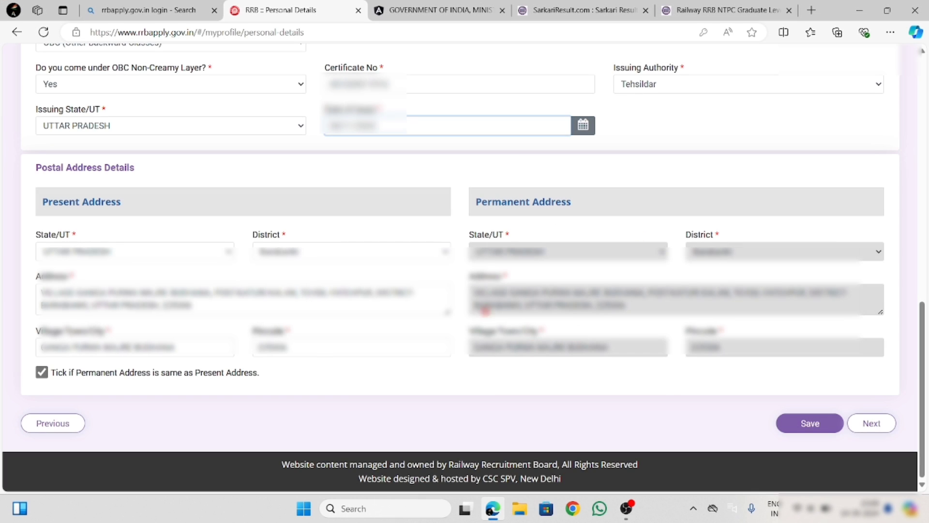
Save Personal Details, close the notice, and submit Other Details to reach Educational Qualification.
{"action": "left_click", "coordinate": [810, 422]}
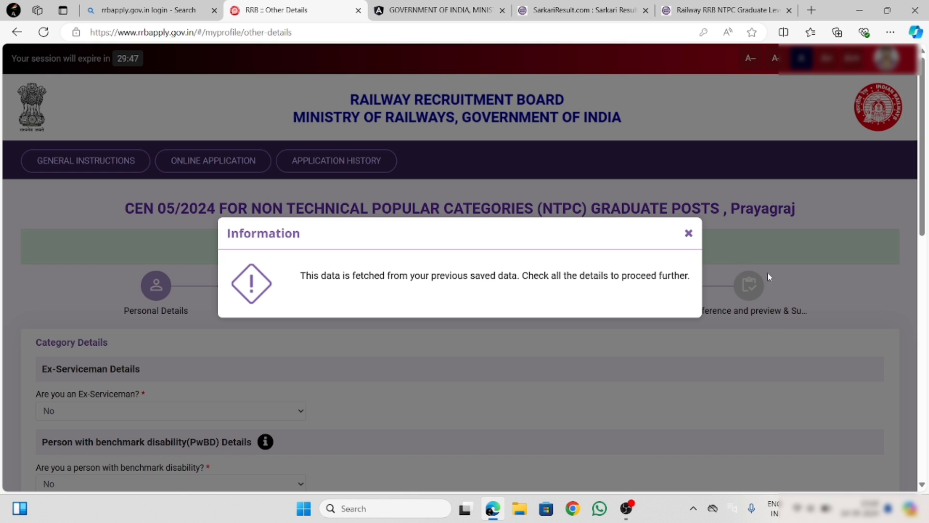
{"action": "left_click", "coordinate": [689, 235]}
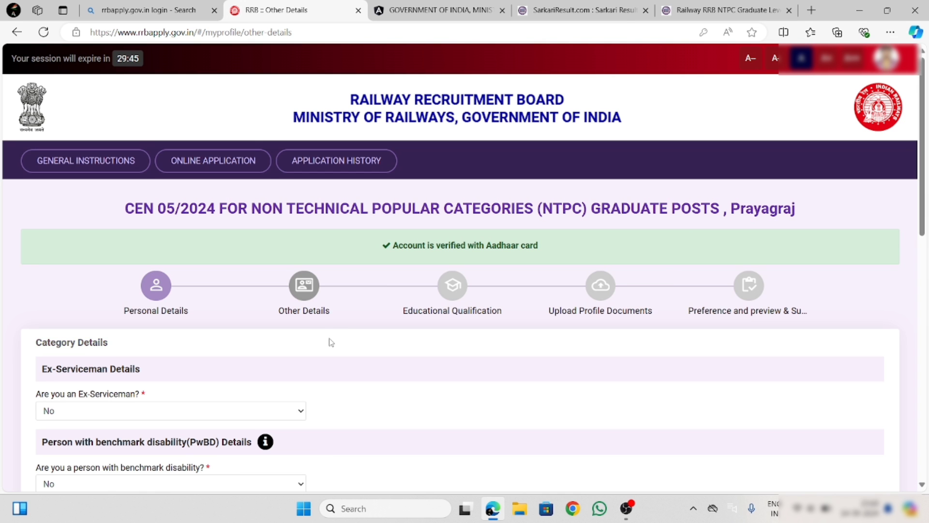
{"action": "scroll", "coordinate": [332, 342], "scroll_direction": "down", "scroll_amount": 5}
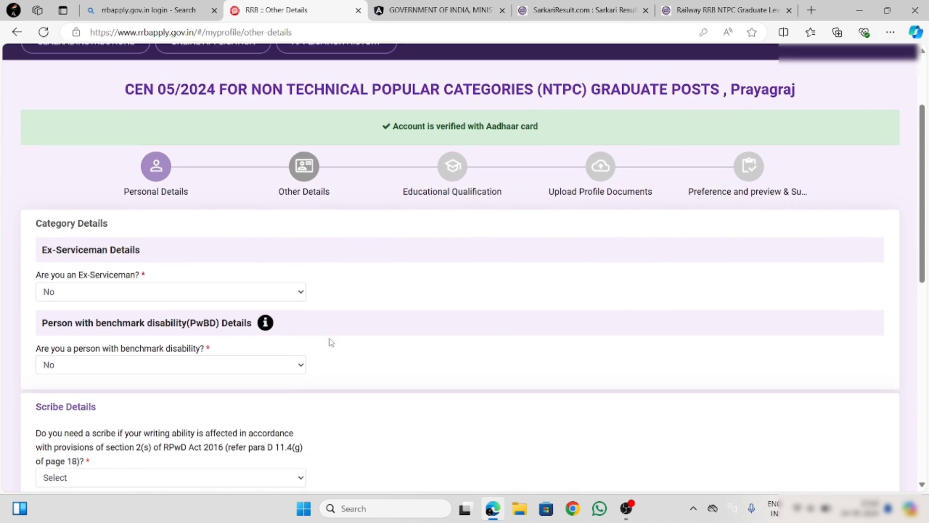
{"action": "scroll", "coordinate": [331, 343], "scroll_direction": "down", "scroll_amount": 2}
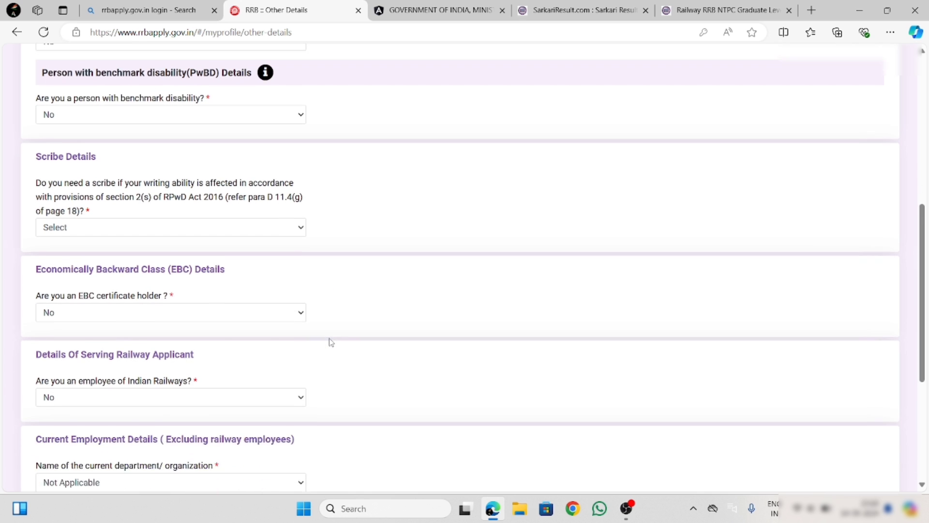
{"action": "scroll", "coordinate": [159, 216], "scroll_direction": "down", "scroll_amount": 3}
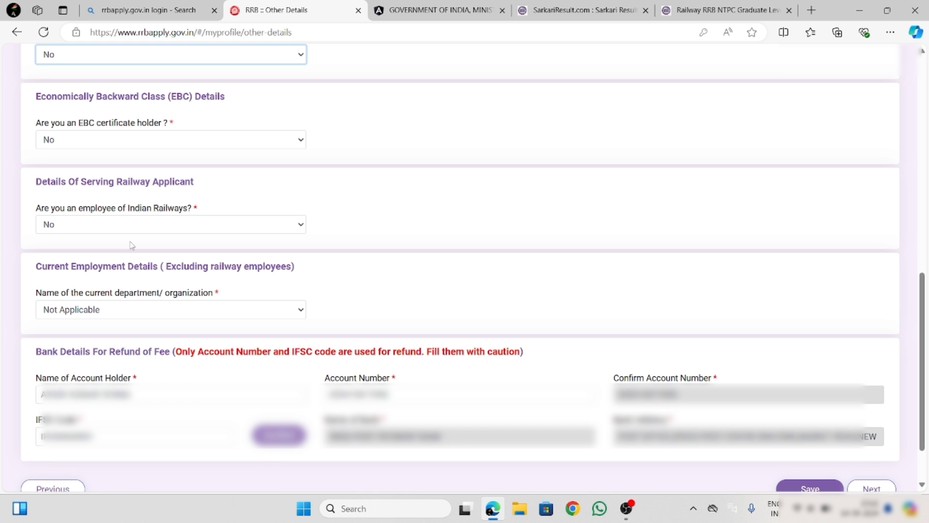
{"action": "scroll", "coordinate": [131, 245], "scroll_direction": "down", "scroll_amount": 2}
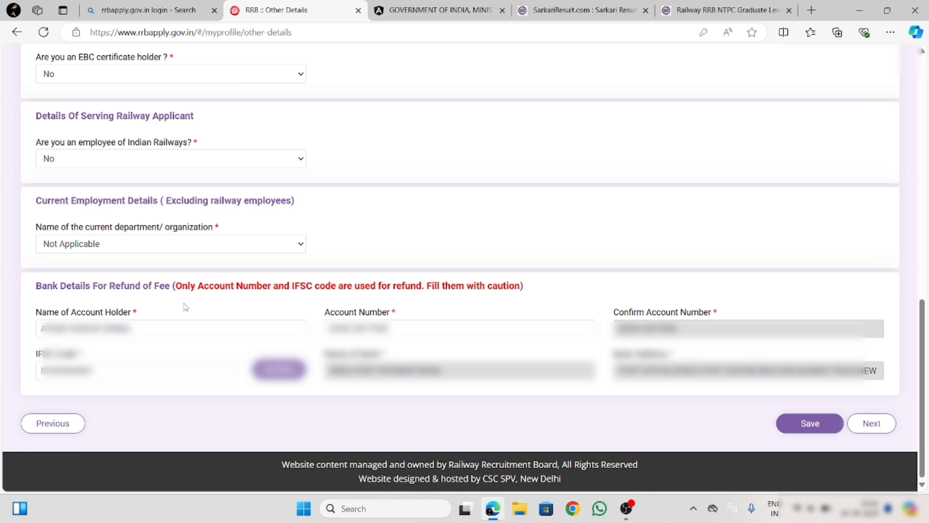
{"action": "left_click", "coordinate": [872, 424]}
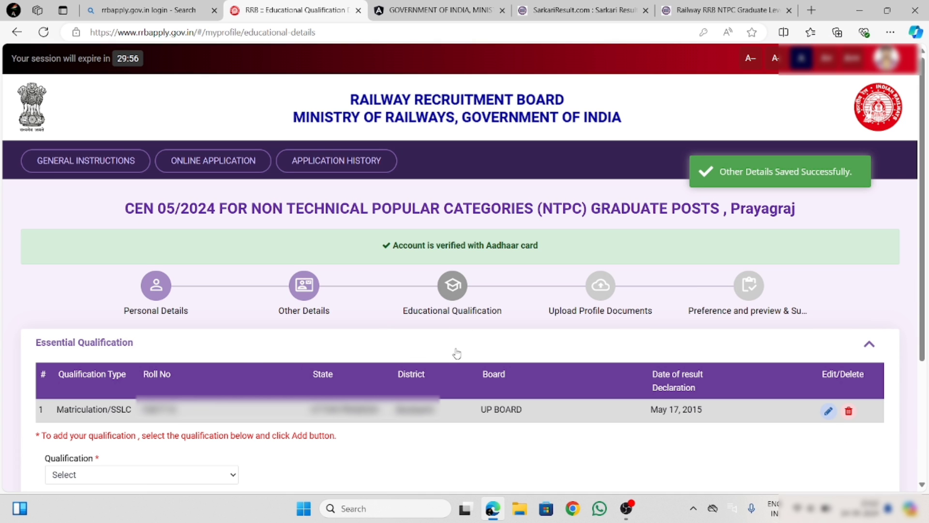
Pick 'Bachelor degree' from the Qualification dropdown of the new qualification entry.
{"action": "scroll", "coordinate": [454, 349], "scroll_direction": "down", "scroll_amount": 4}
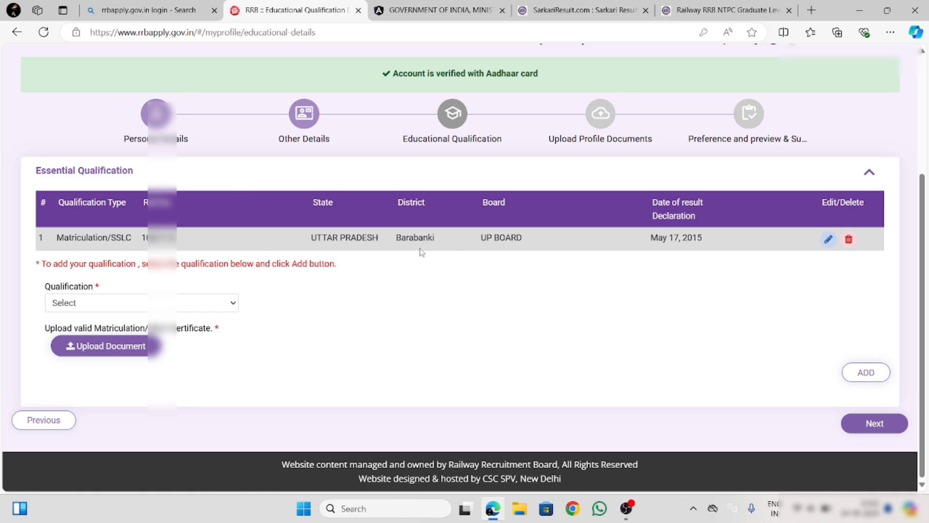
{"action": "left_click", "coordinate": [99, 303]}
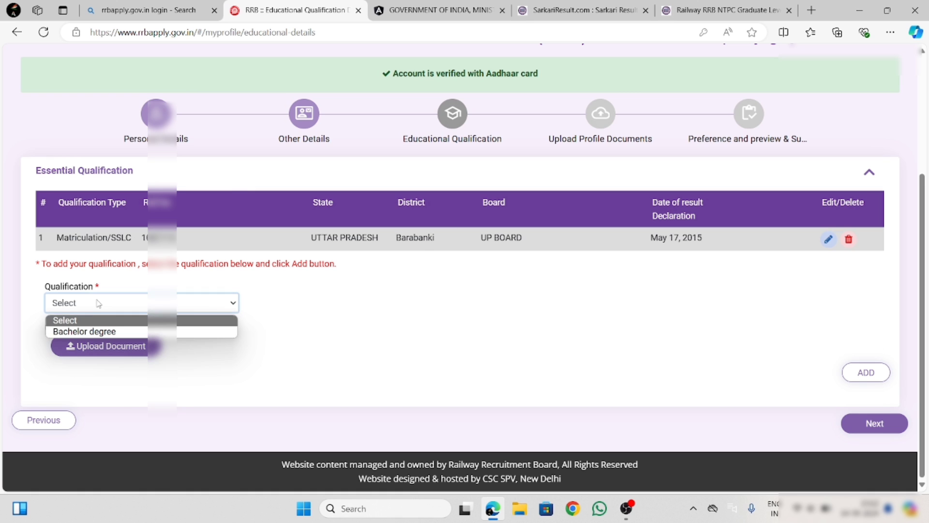
{"action": "left_click", "coordinate": [98, 332]}
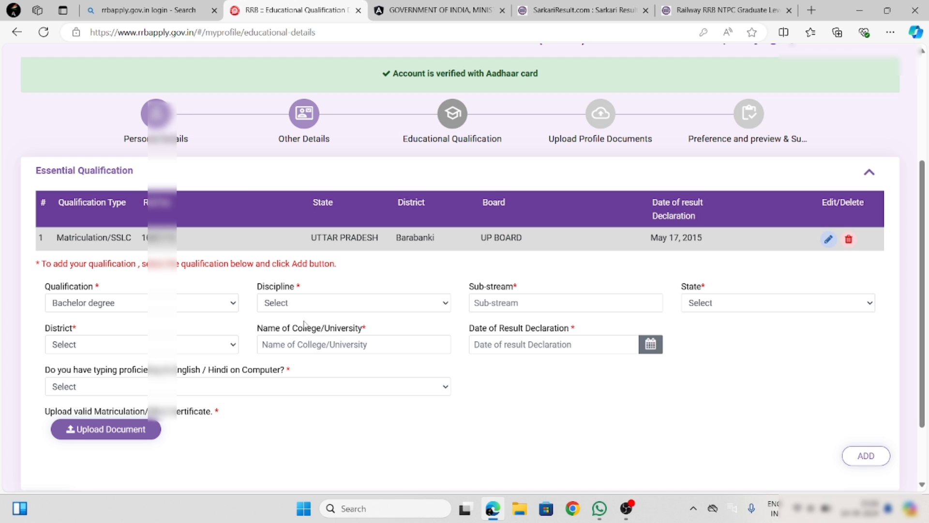
Choose the discipline and enter 'Bachelor of Art' as the sub-stream.
{"action": "left_click", "coordinate": [303, 306]}
{"action": "left_click", "coordinate": [317, 342]}
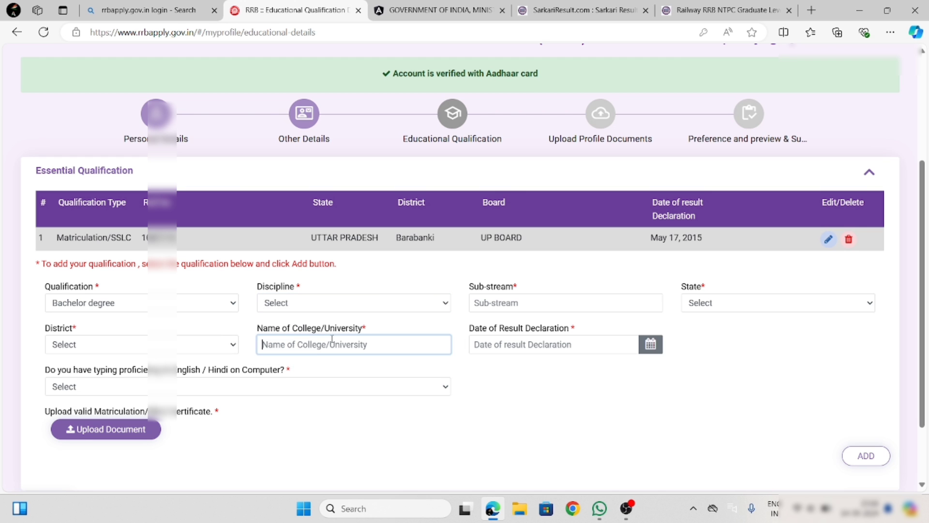
{"action": "left_click", "coordinate": [499, 304]}
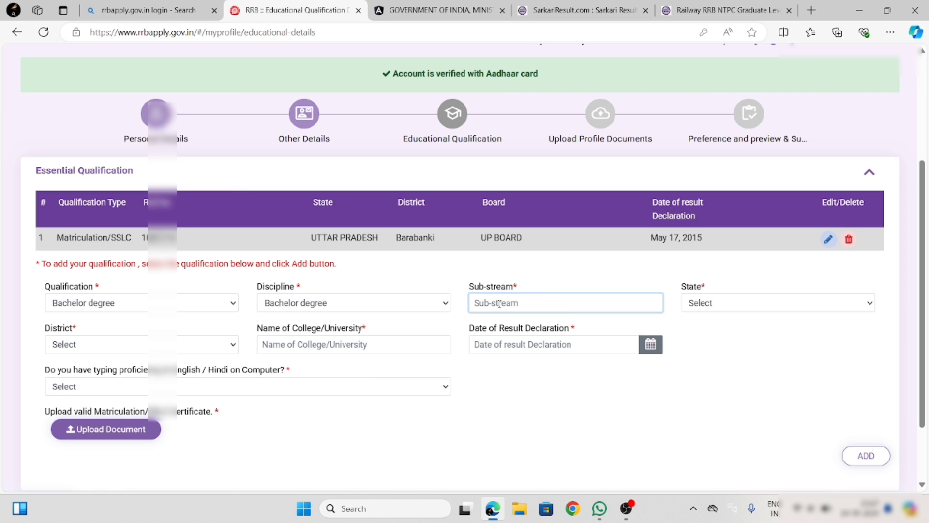
{"action": "type", "text": "Bachelor of Art"}
Set the state to UTTAR PRADESH and the district to Barabanki.
{"action": "left_click", "coordinate": [752, 304]}
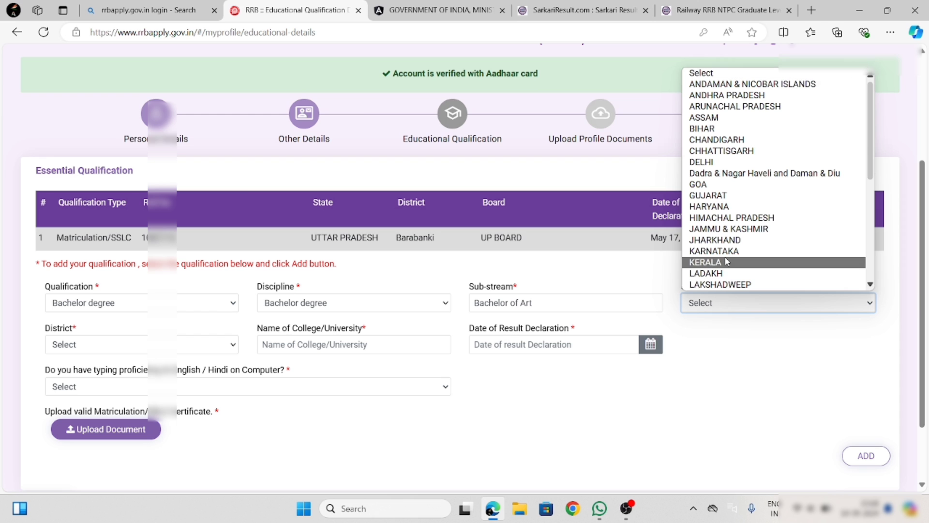
{"action": "scroll", "coordinate": [727, 262], "scroll_direction": "down", "scroll_amount": 7}
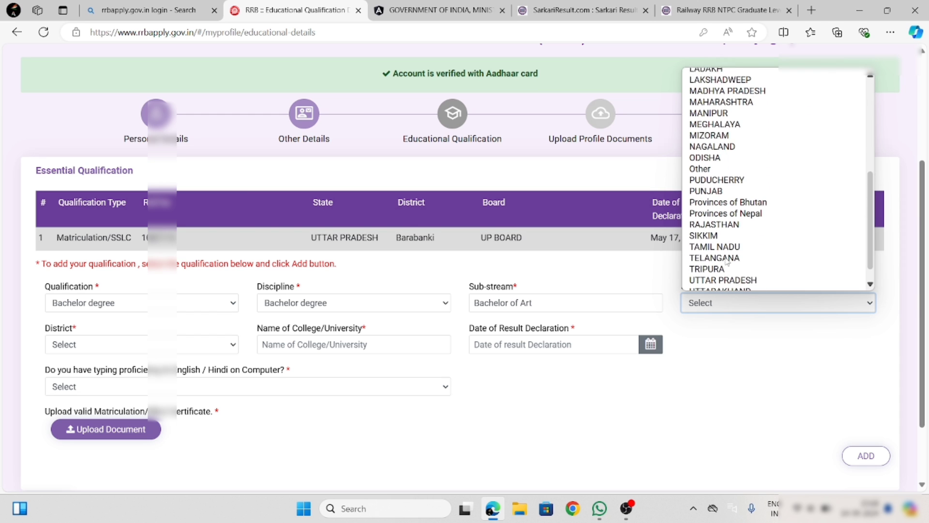
{"action": "left_click", "coordinate": [726, 262]}
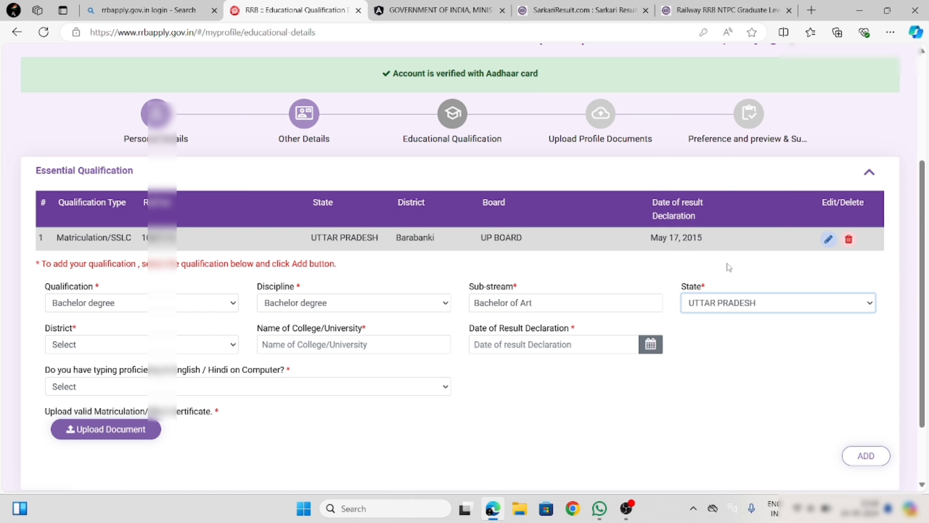
{"action": "left_click", "coordinate": [138, 349]}
{"action": "left_click", "coordinate": [121, 272]}
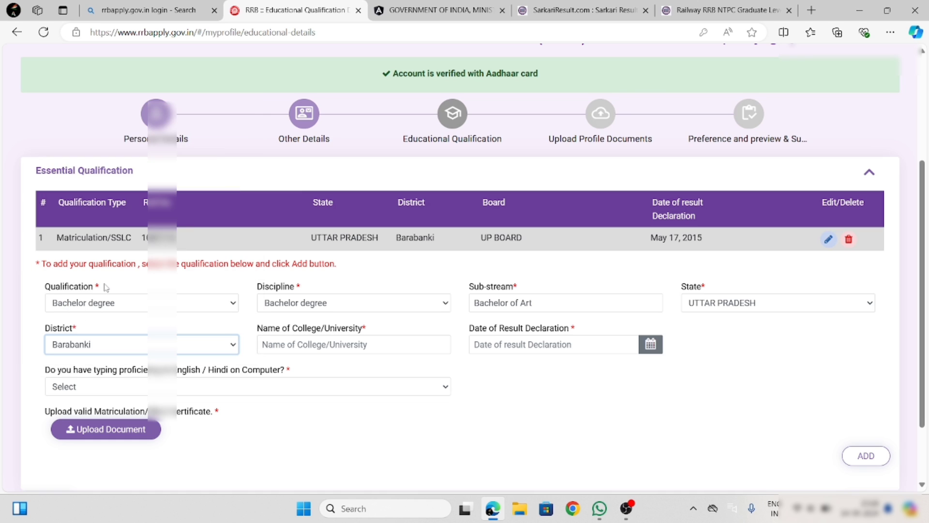
Paste the university name, set result date 22/07/2023, then view the CEN 05/2024 notice.
{"action": "left_click", "coordinate": [300, 346]}
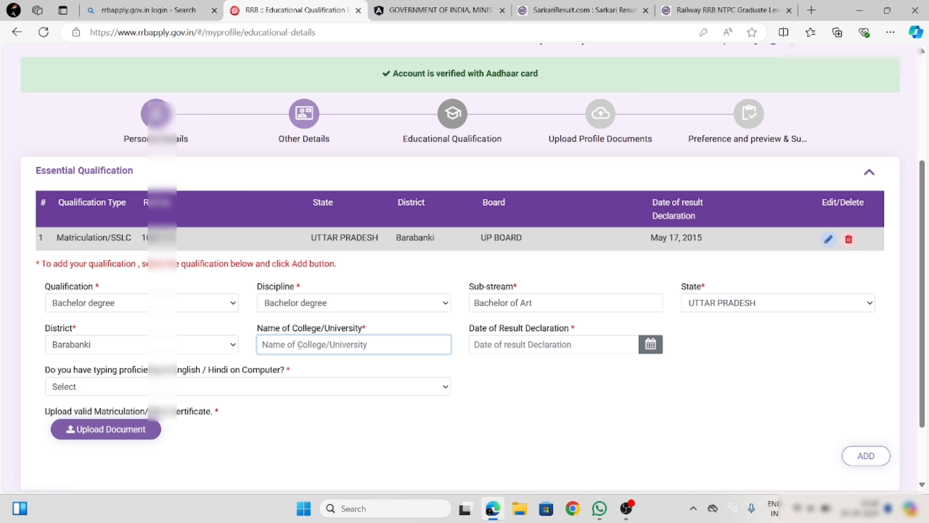
{"action": "type", "text": "RAM MANOHAR LOHIA AVADH UNIVERSITY AYODHYA (UP)"}
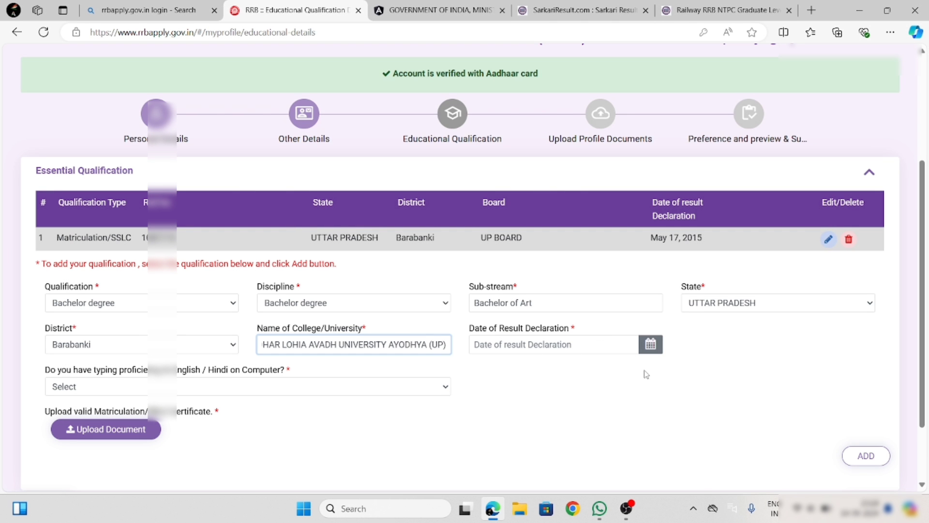
{"action": "left_click", "coordinate": [650, 346]}
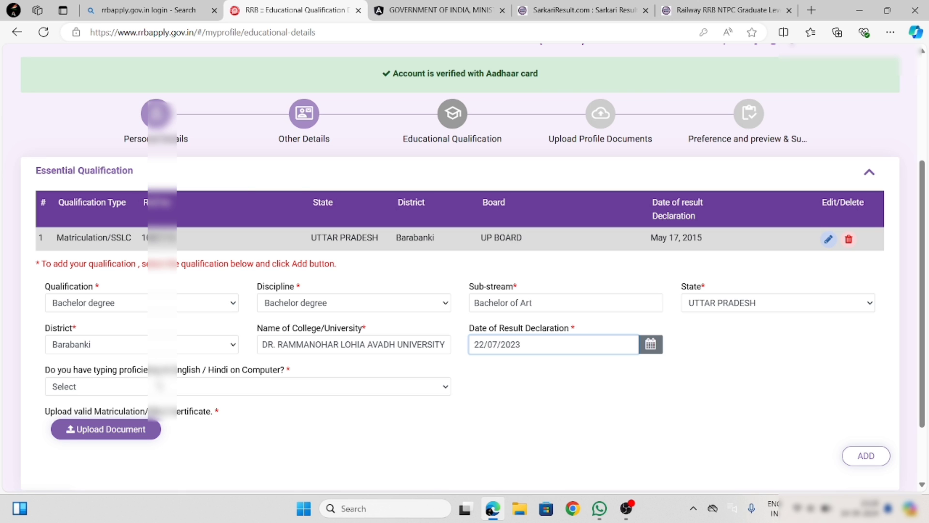
{"action": "left_click", "coordinate": [144, 386]}
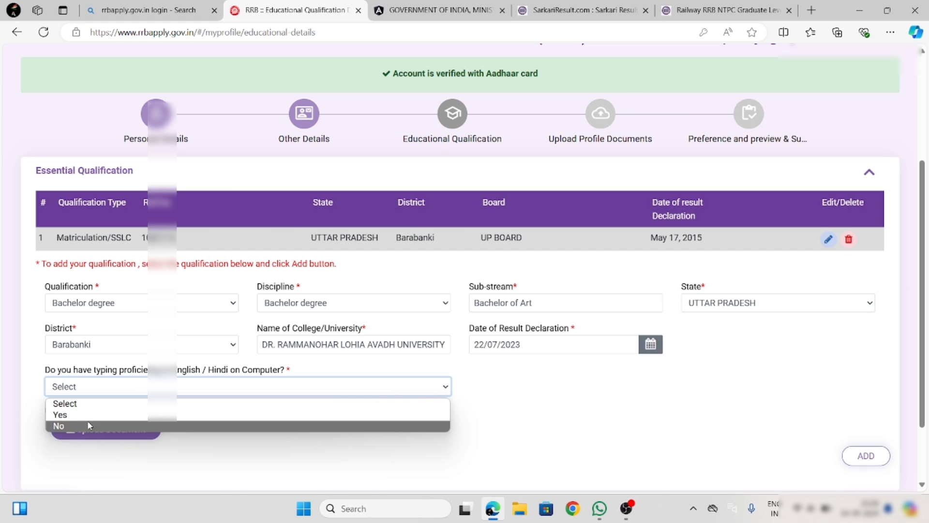
{"action": "left_click", "coordinate": [167, 388]}
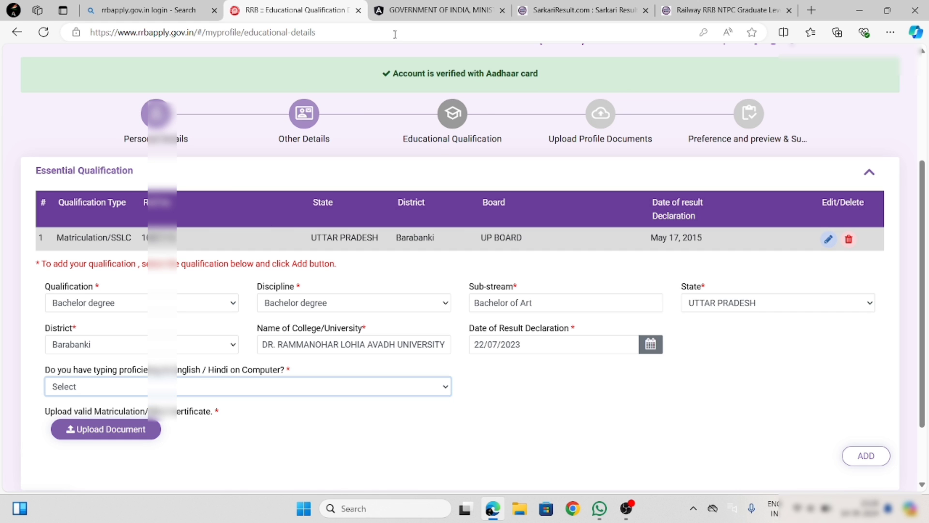
{"action": "left_click", "coordinate": [448, 7]}
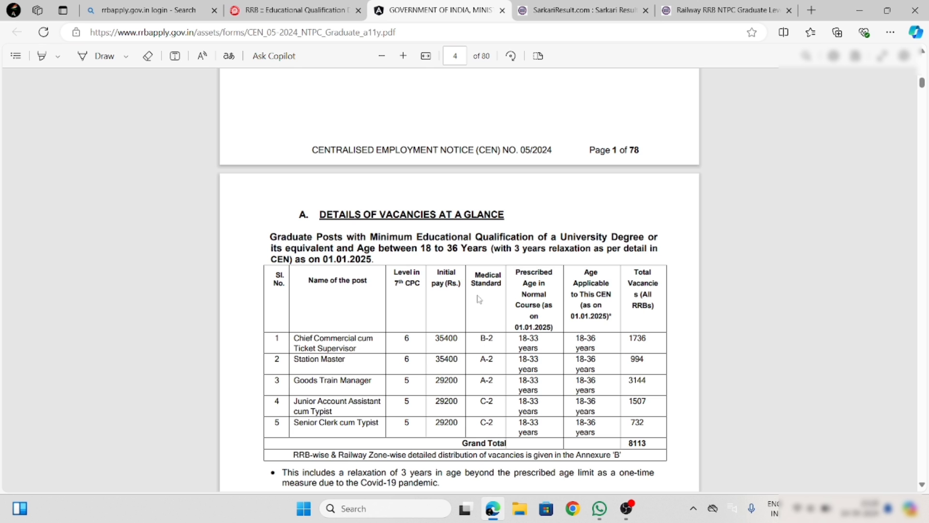
Scroll through the notice's vacancy table, then return to the qualification form.
{"action": "scroll", "coordinate": [419, 304], "scroll_direction": "down", "scroll_amount": 2}
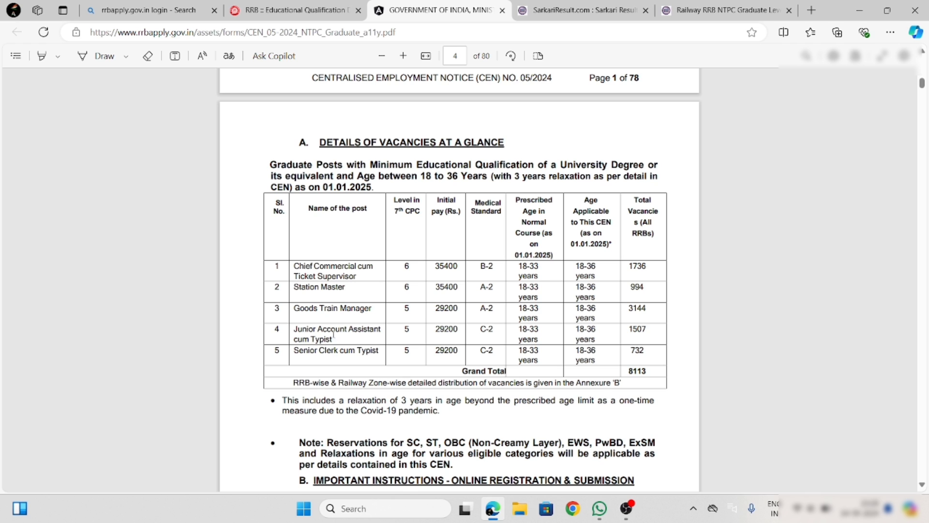
{"action": "key", "text": "ctrl+shift+Tab"}
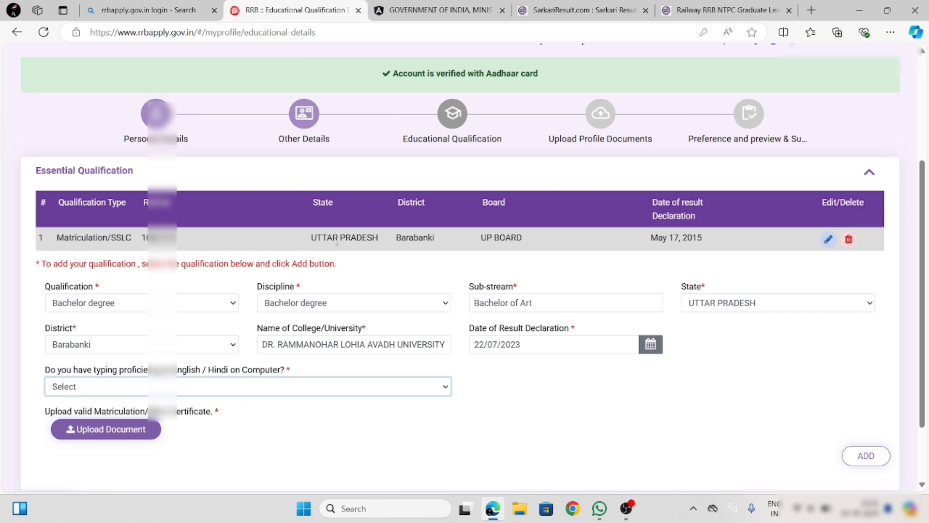
Answer No to typing proficiency and accept the notice.
{"action": "left_click", "coordinate": [193, 387]}
{"action": "left_click", "coordinate": [132, 426]}
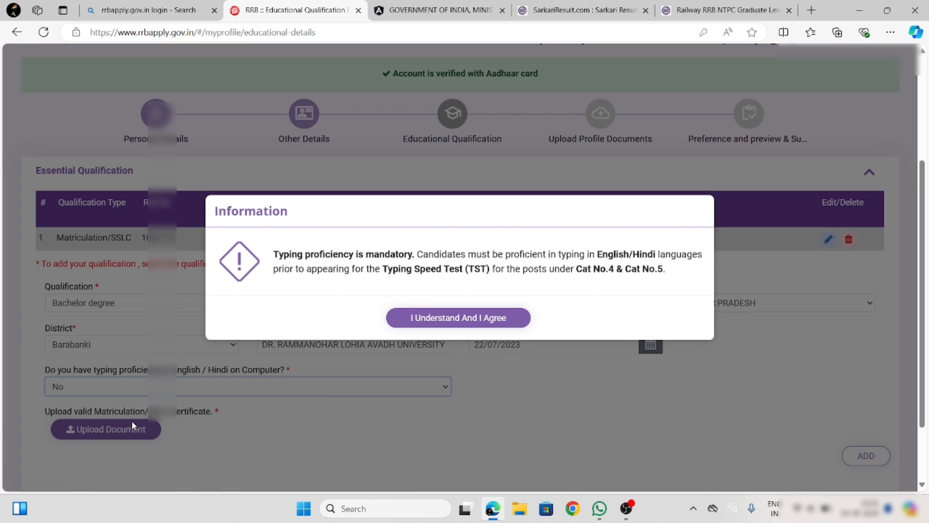
{"action": "left_click", "coordinate": [459, 319]}
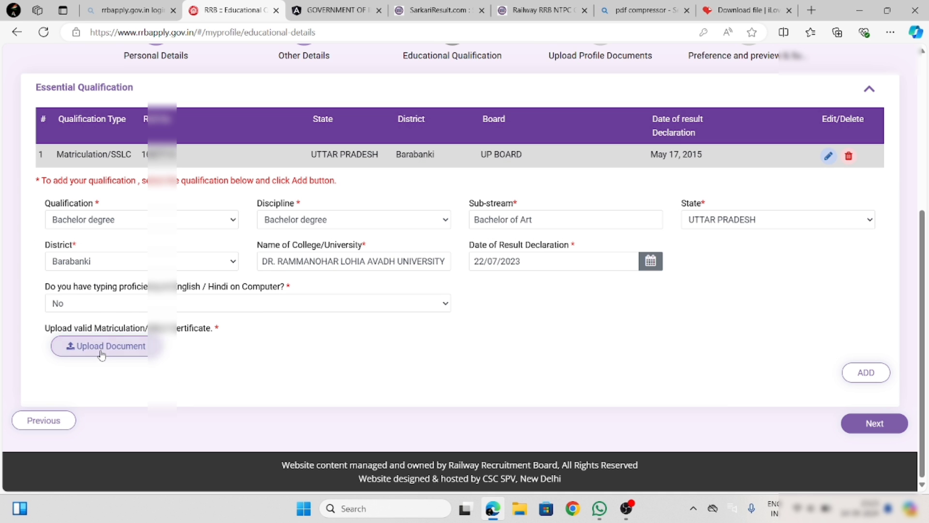
Upload the degree certificate PDF and add the Bachelor degree to the qualifications list.
{"action": "left_click", "coordinate": [106, 347]}
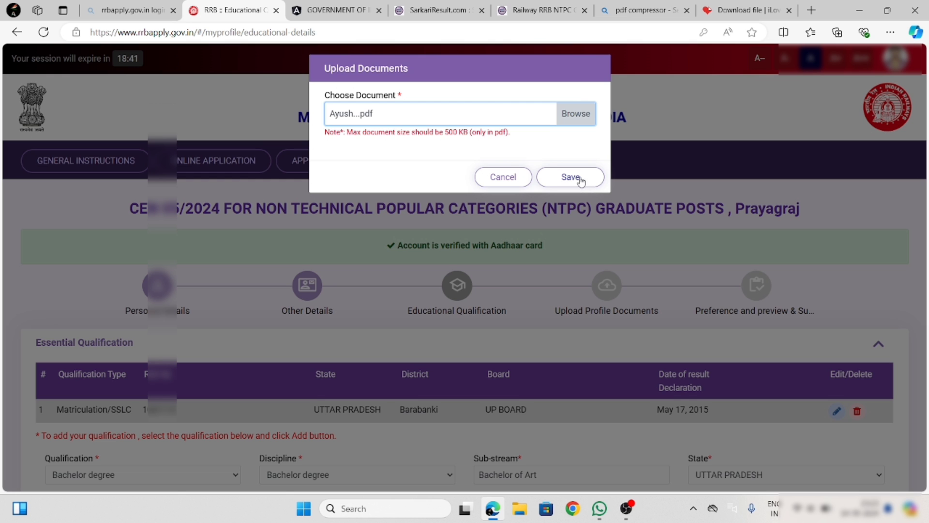
{"action": "left_click", "coordinate": [572, 177]}
{"action": "scroll", "coordinate": [484, 348], "scroll_direction": "down", "scroll_amount": 5}
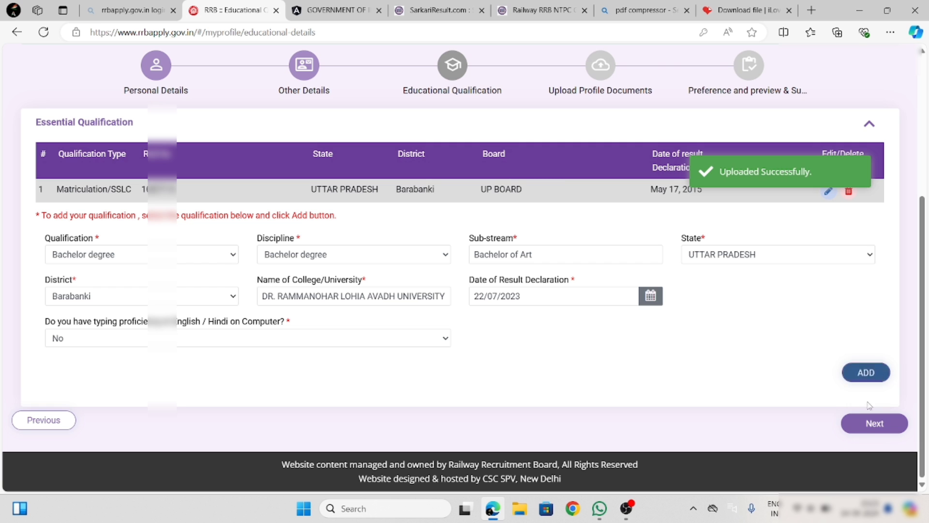
{"action": "left_click", "coordinate": [866, 373]}
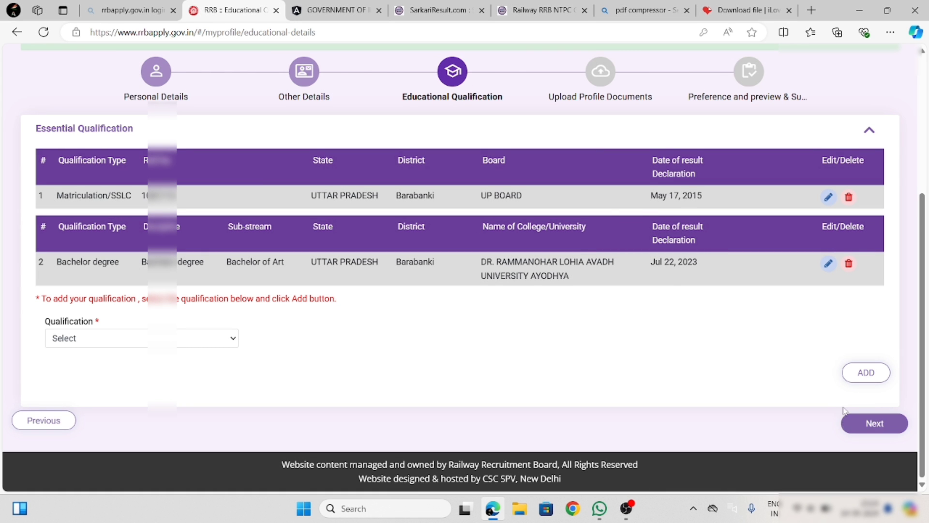
On Upload Profile Documents, save the existing photograph and signature, then continue to Preference and preview.
{"action": "left_click", "coordinate": [858, 429]}
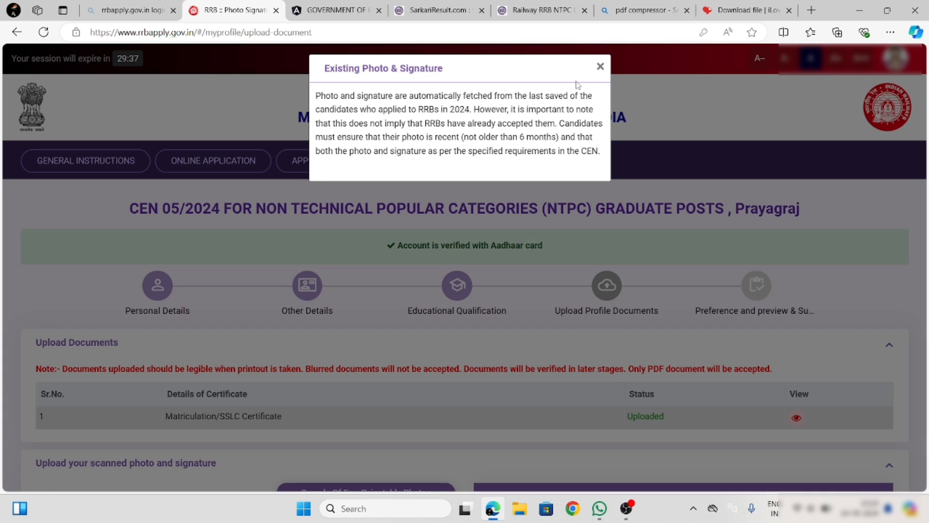
{"action": "left_click", "coordinate": [600, 67]}
{"action": "scroll", "coordinate": [356, 227], "scroll_direction": "down", "scroll_amount": 6}
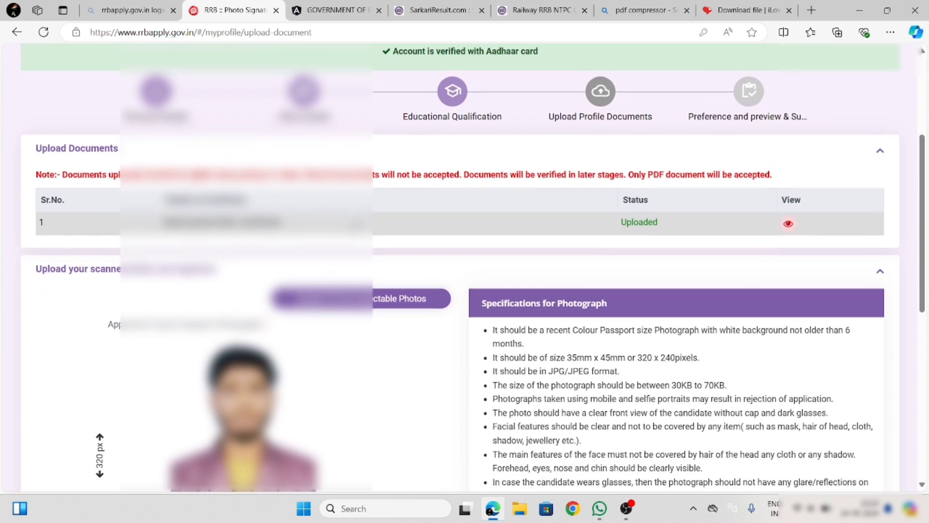
{"action": "scroll", "coordinate": [356, 226], "scroll_direction": "down", "scroll_amount": 5}
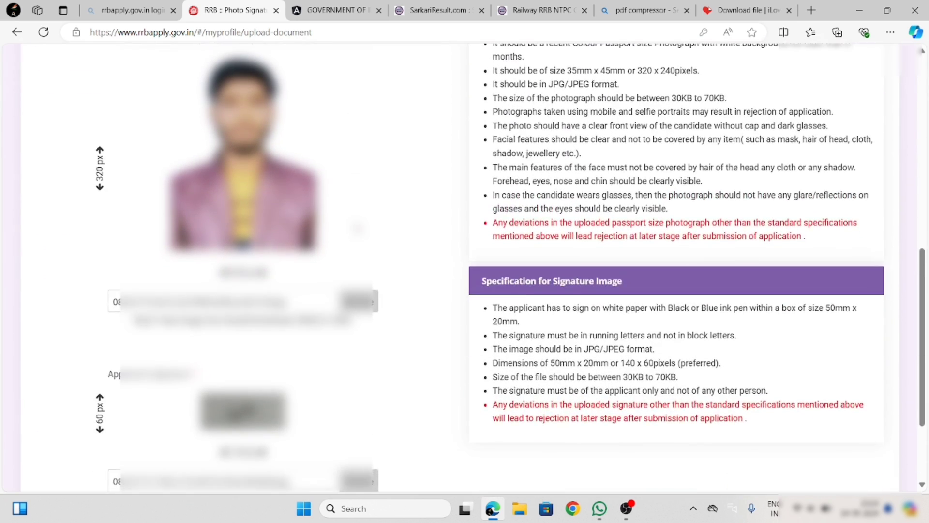
{"action": "scroll", "coordinate": [357, 227], "scroll_direction": "down", "scroll_amount": 1}
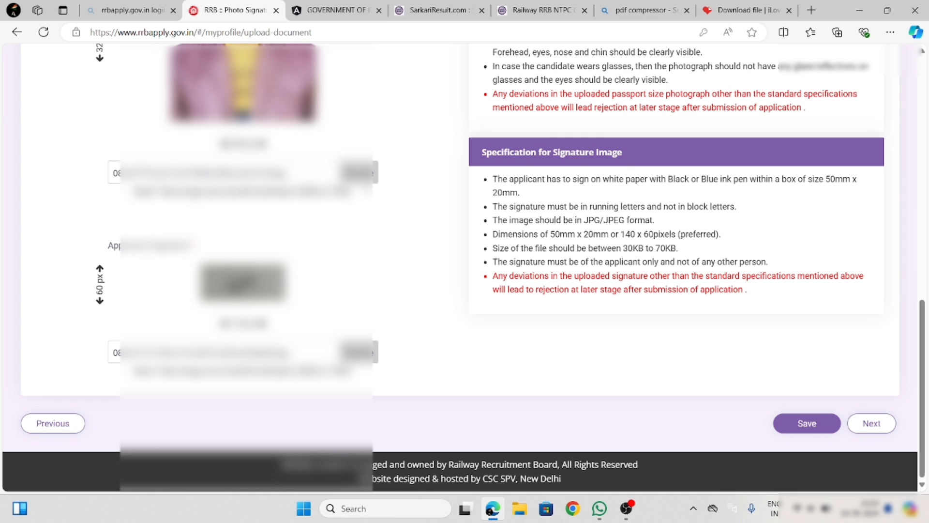
{"action": "left_click", "coordinate": [808, 425]}
{"action": "left_click", "coordinate": [873, 424]}
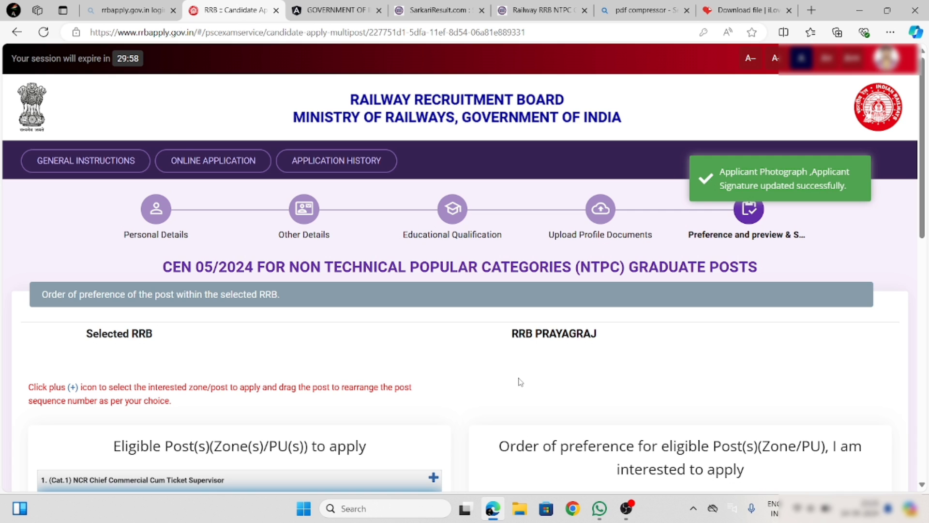
Check Prayagraj vacancies in the notice, then add Chief Commercial Cum Ticket Supervisor and Goods Train Manager.
{"action": "scroll", "coordinate": [521, 382], "scroll_direction": "down", "scroll_amount": 4}
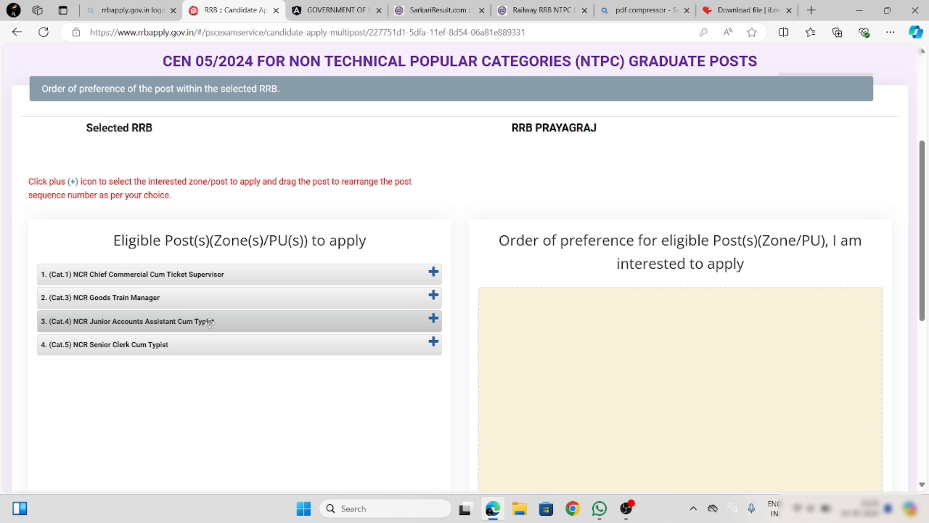
{"action": "left_click", "coordinate": [340, 9]}
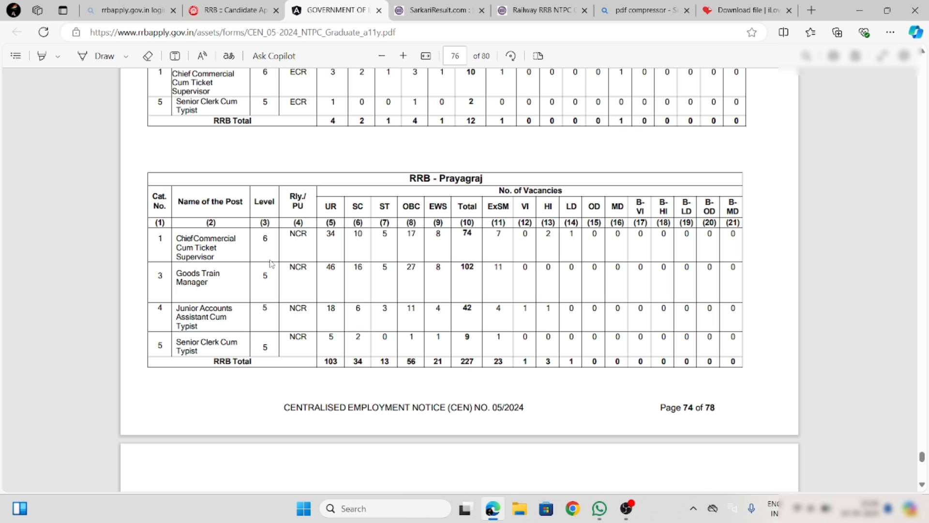
{"action": "left_click", "coordinate": [220, 9]}
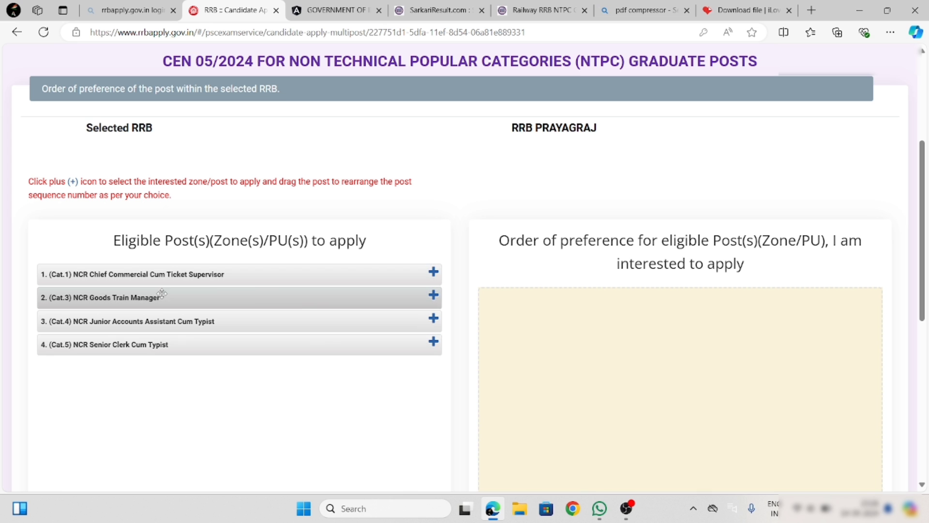
{"action": "left_click", "coordinate": [433, 272]}
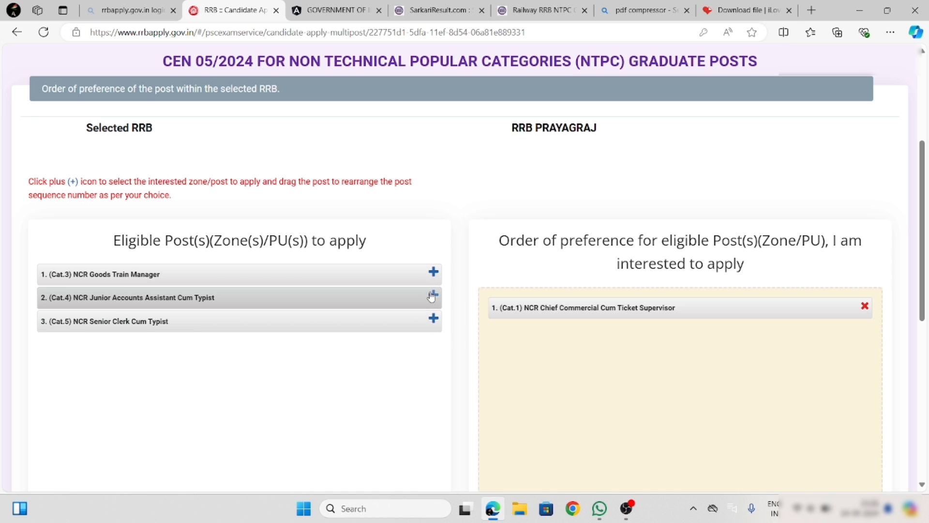
{"action": "left_click", "coordinate": [433, 275]}
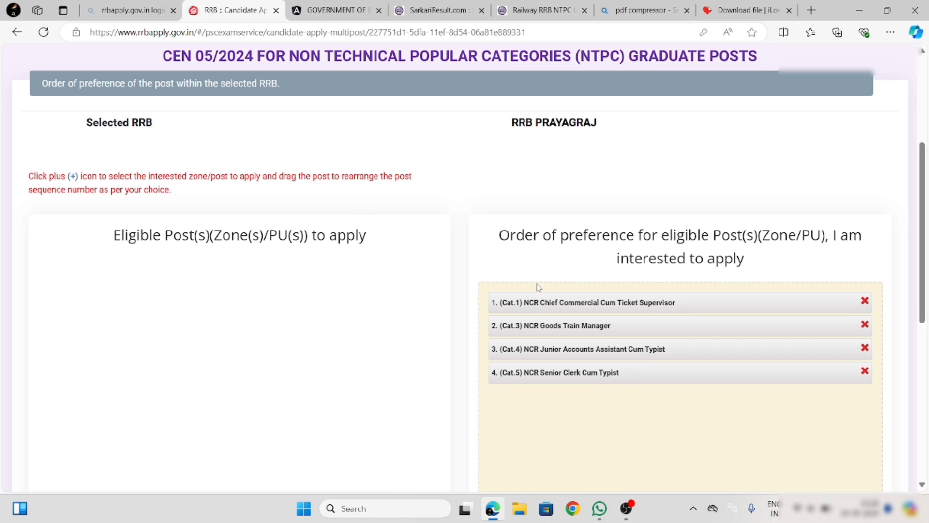
Tick the preference-order, LASIK and eligibility declarations and enter 'KANPURR' as the place.
{"action": "scroll", "coordinate": [539, 287], "scroll_direction": "down", "scroll_amount": 1}
{"action": "scroll", "coordinate": [539, 287], "scroll_direction": "down", "scroll_amount": 5}
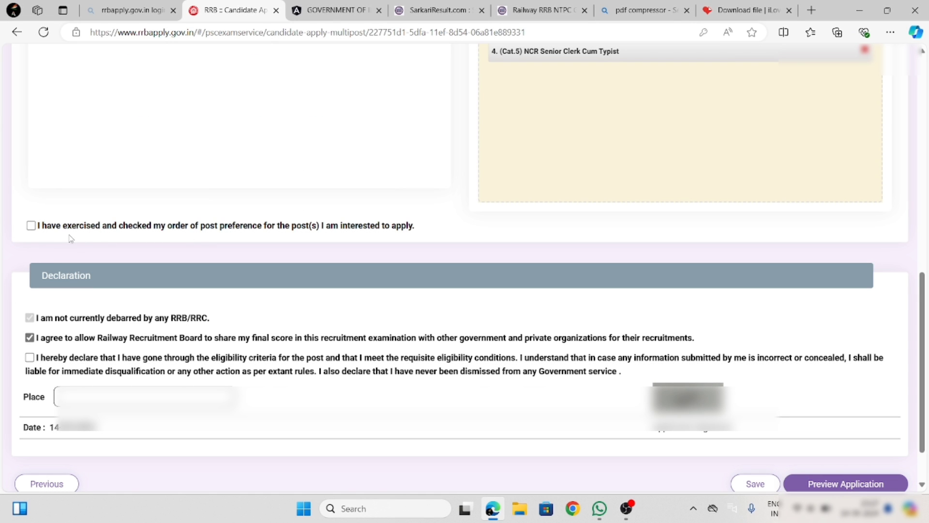
{"action": "left_click", "coordinate": [31, 225]}
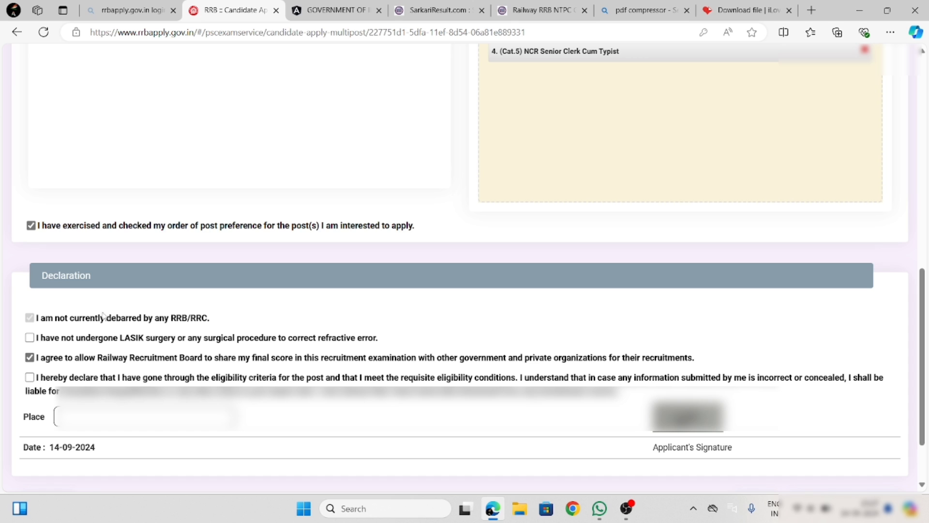
{"action": "left_click", "coordinate": [30, 337]}
{"action": "left_click", "coordinate": [30, 377]}
{"action": "type", "text": "KANPUR"}
{"action": "type", "text": "R"}
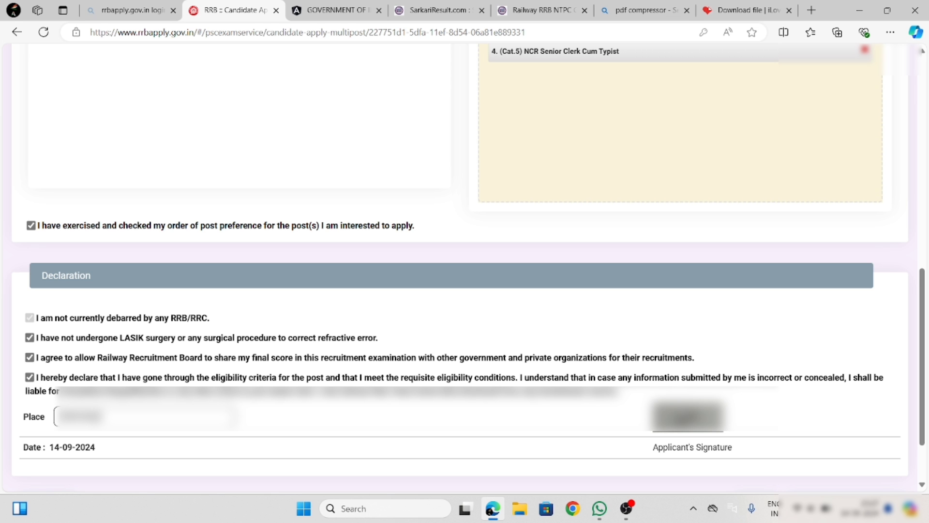
{"action": "scroll", "coordinate": [667, 426], "scroll_direction": "down", "scroll_amount": 2}
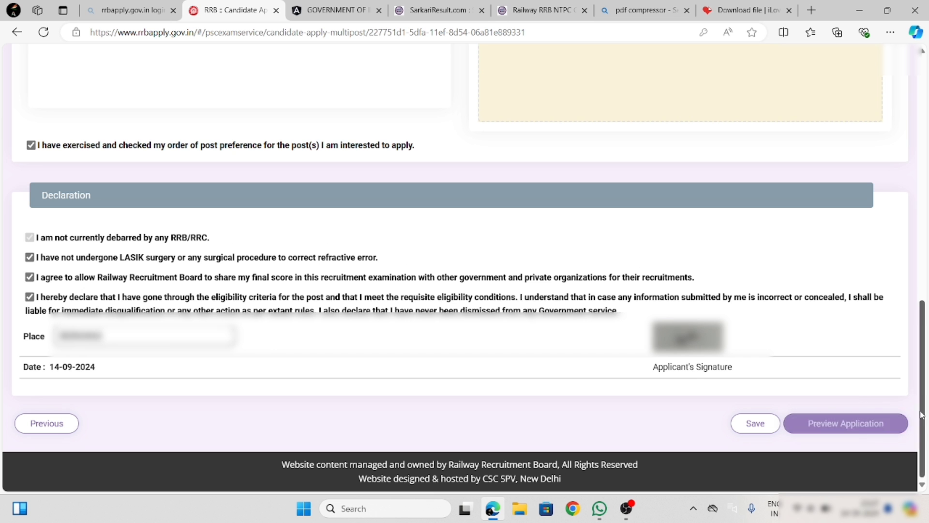
Review the application preview, tick 'I have re-checked the above details', and submit.
{"action": "left_click", "coordinate": [857, 426]}
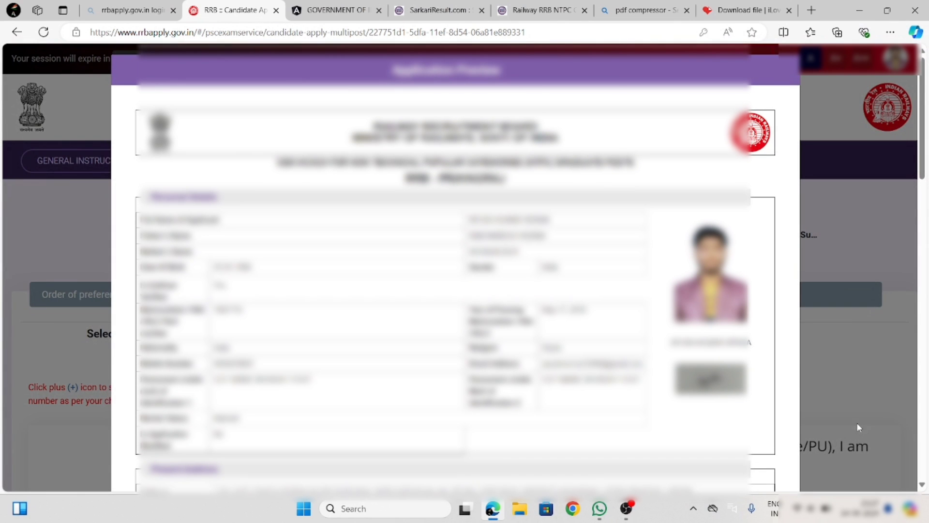
{"action": "scroll", "coordinate": [528, 392], "scroll_direction": "down", "scroll_amount": 12}
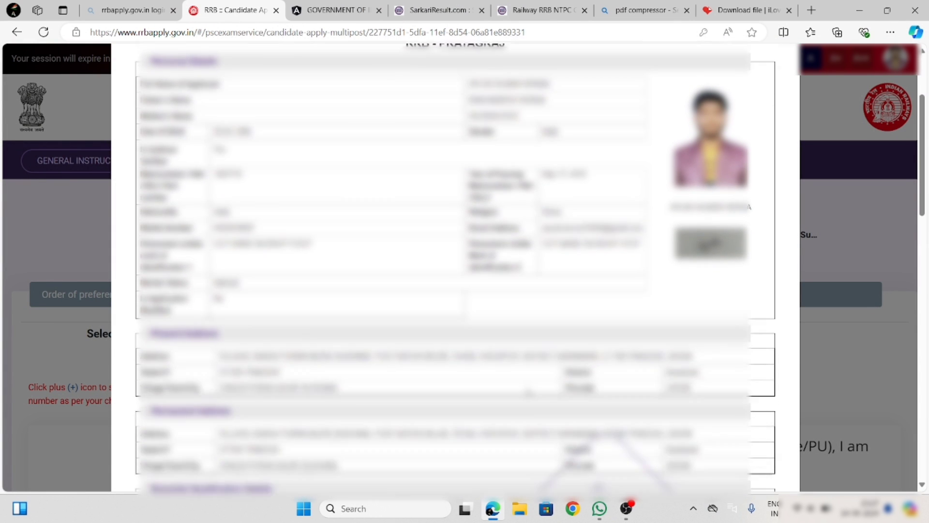
{"action": "scroll", "coordinate": [528, 391], "scroll_direction": "down", "scroll_amount": 10}
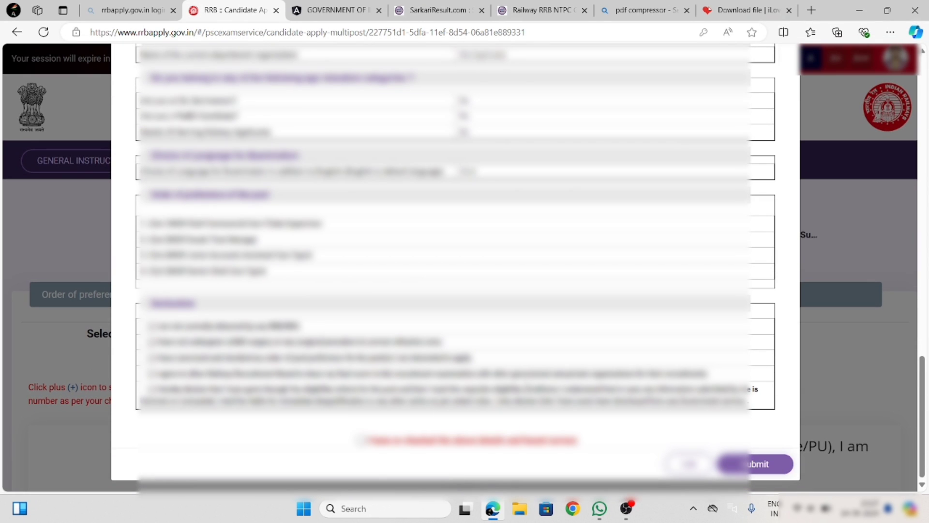
{"action": "scroll", "coordinate": [455, 266], "scroll_direction": "up", "scroll_amount": 20}
{"action": "scroll", "coordinate": [455, 266], "scroll_direction": "down", "scroll_amount": 20}
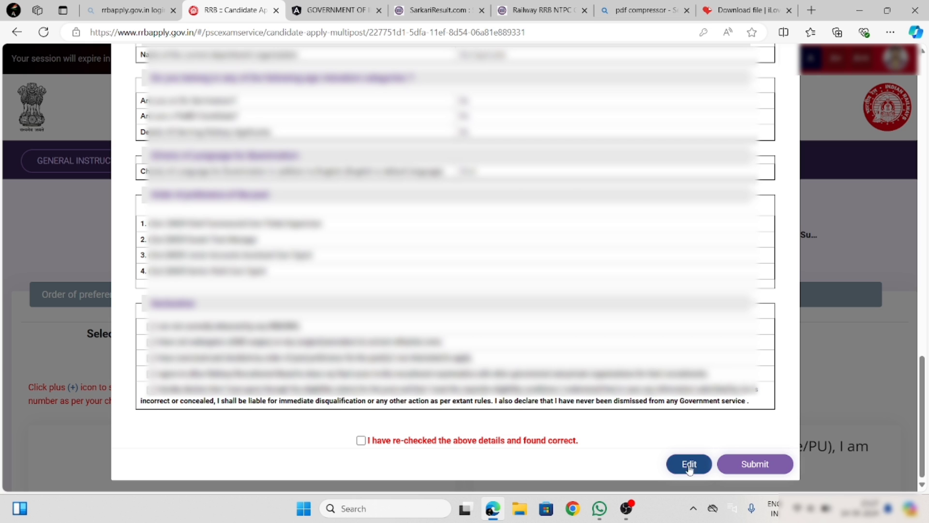
{"action": "left_click", "coordinate": [361, 441]}
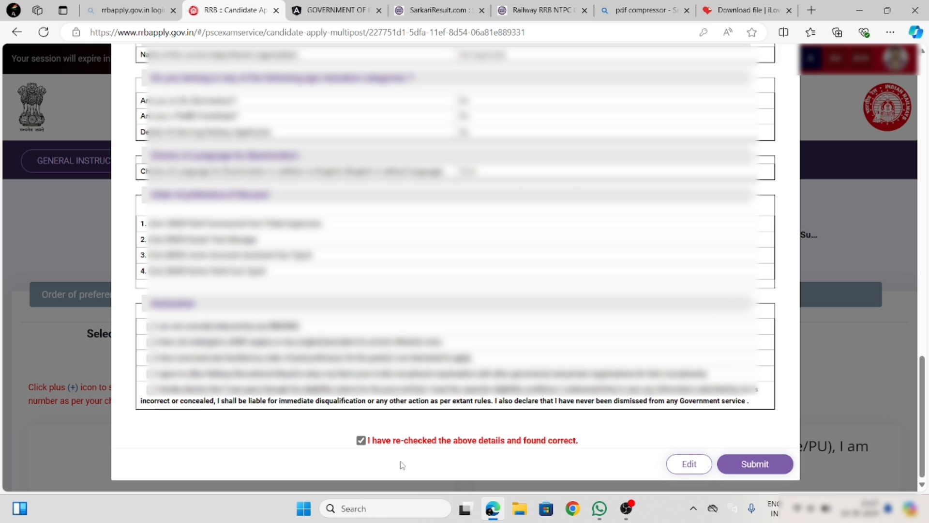
{"action": "left_click", "coordinate": [789, 457]}
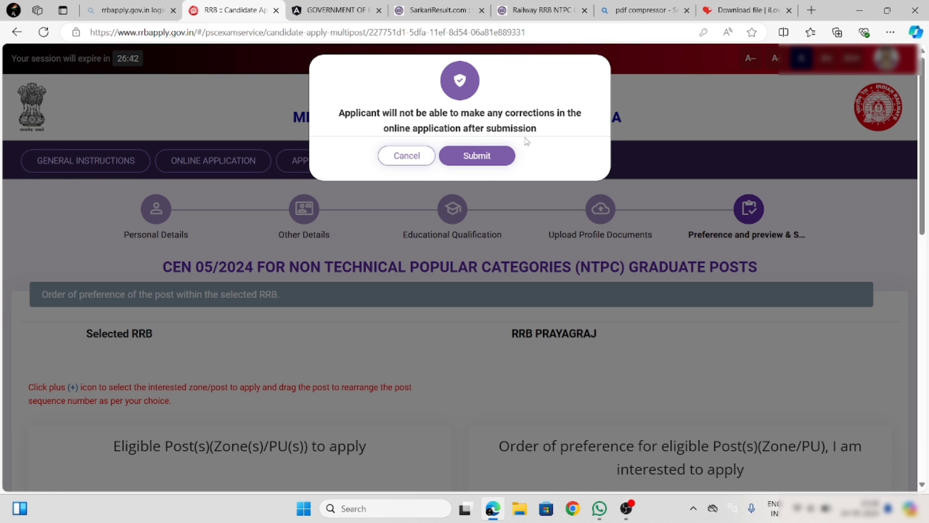
Confirm the final submission and open the Razorpay checkout for the ₹500 fee.
{"action": "left_click", "coordinate": [479, 156]}
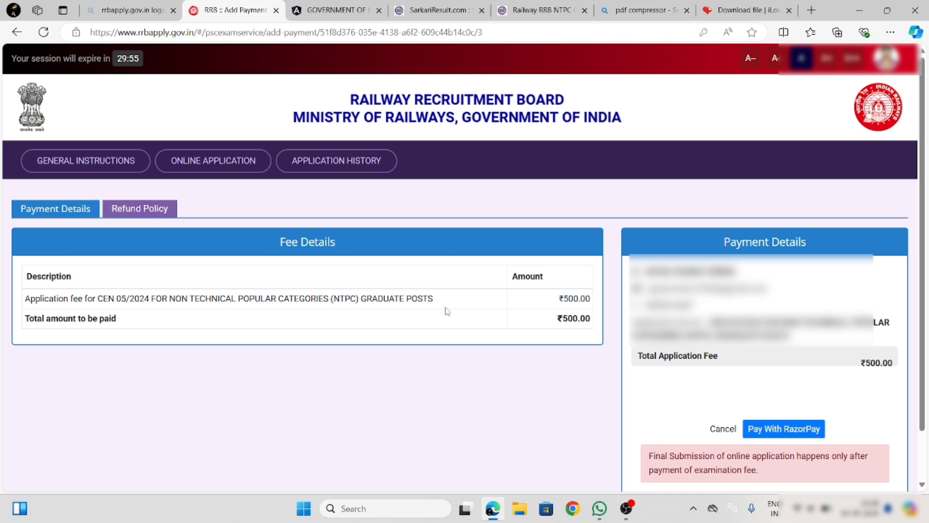
{"action": "left_click", "coordinate": [814, 427]}
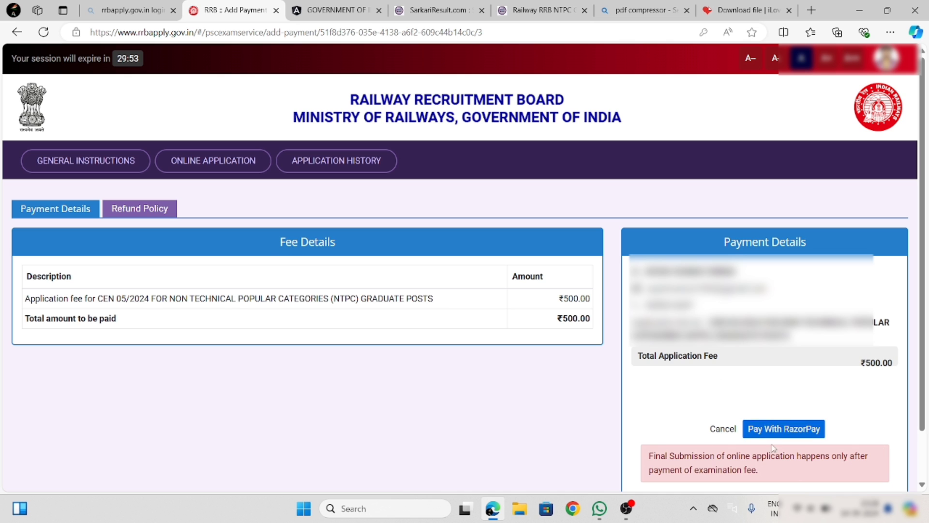
{"action": "left_click", "coordinate": [788, 429]}
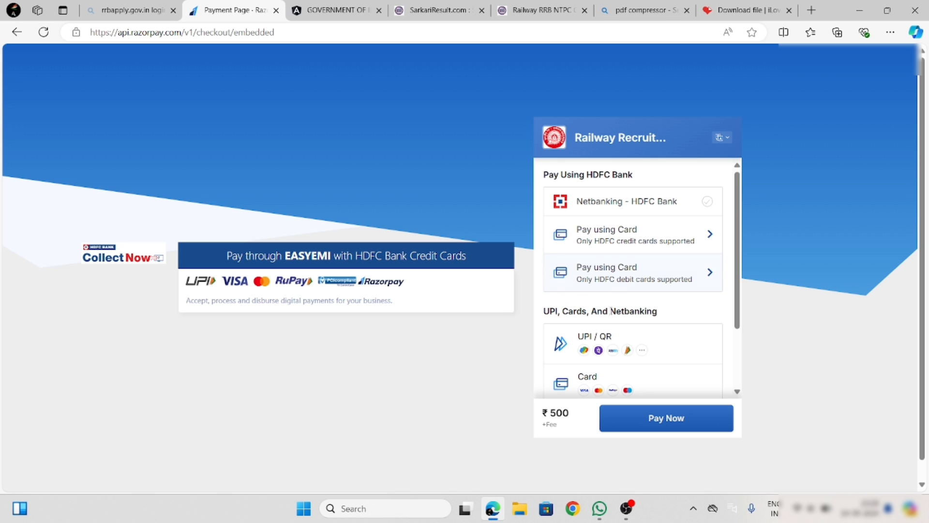
Choose UPI / QR and generate a scannable QR code for the ₹500 fee.
{"action": "scroll", "coordinate": [611, 311], "scroll_direction": "down", "scroll_amount": 2}
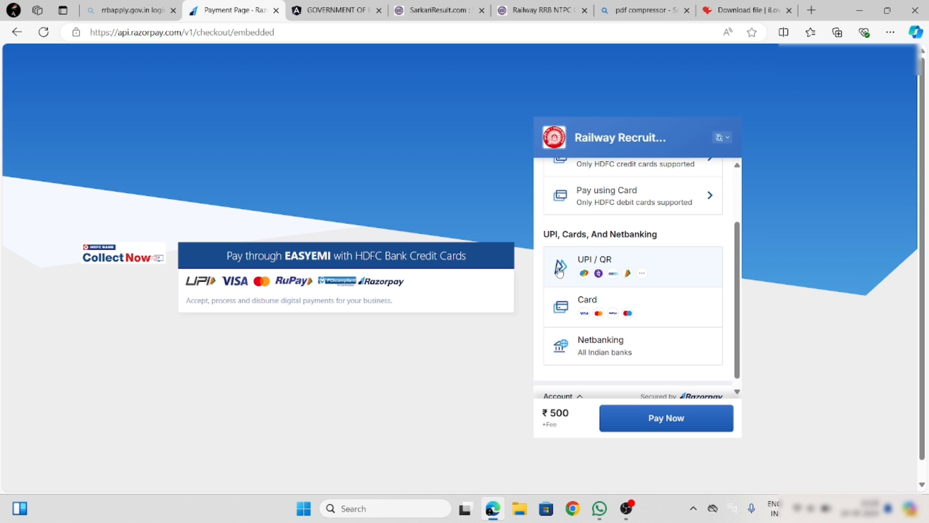
{"action": "left_click", "coordinate": [640, 277]}
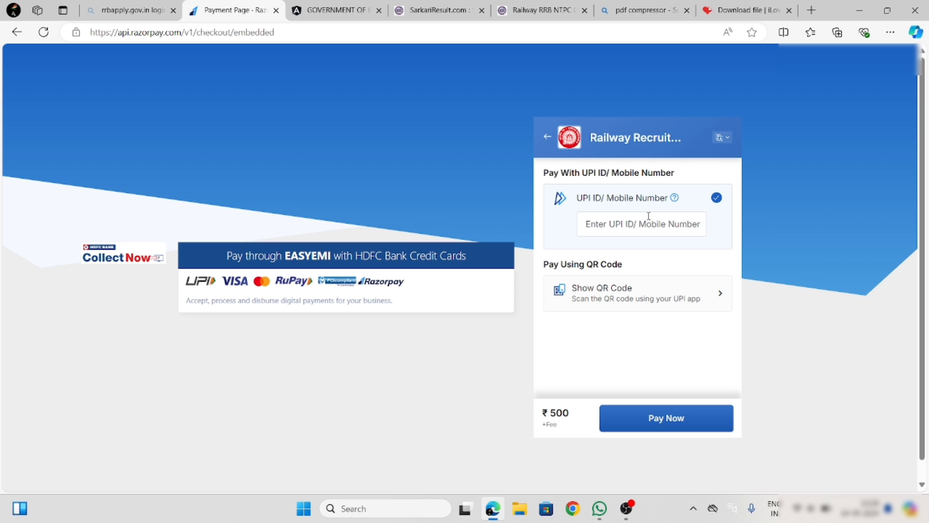
{"action": "left_click", "coordinate": [614, 227]}
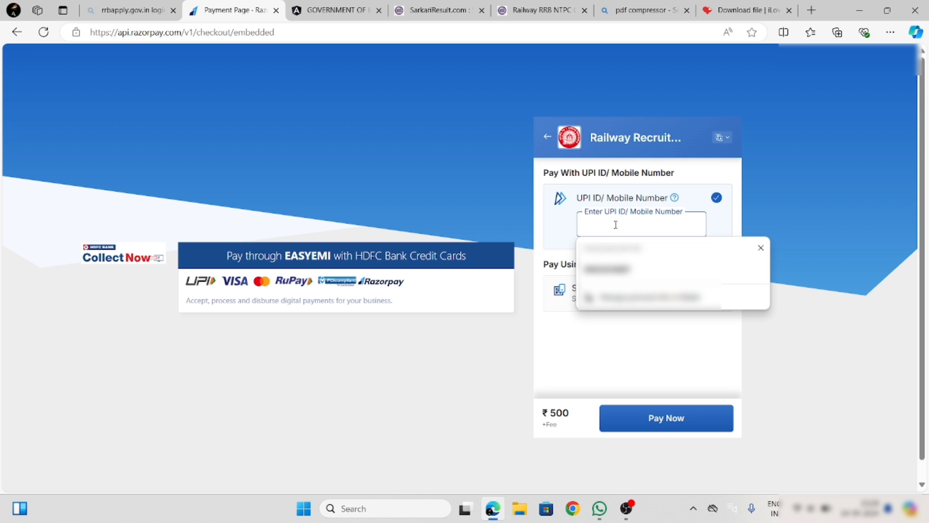
{"action": "left_click", "coordinate": [813, 222]}
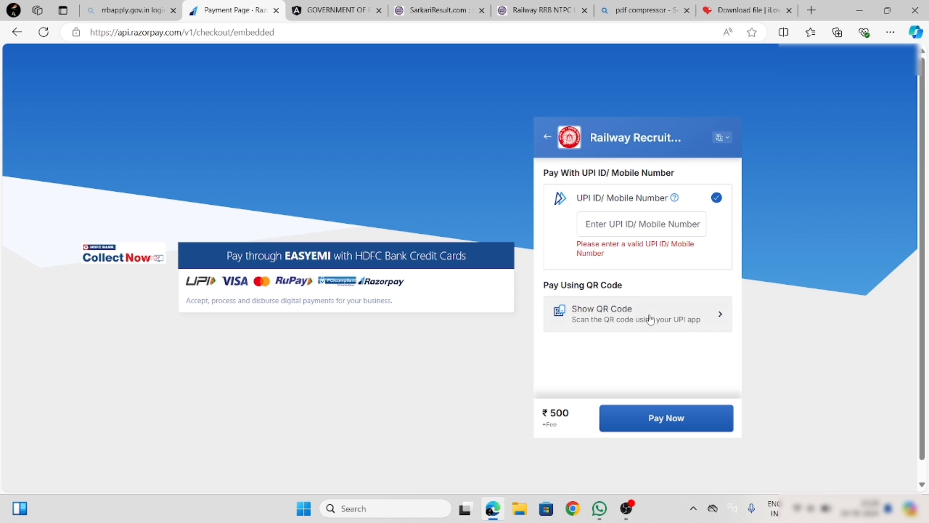
{"action": "left_click", "coordinate": [620, 315]}
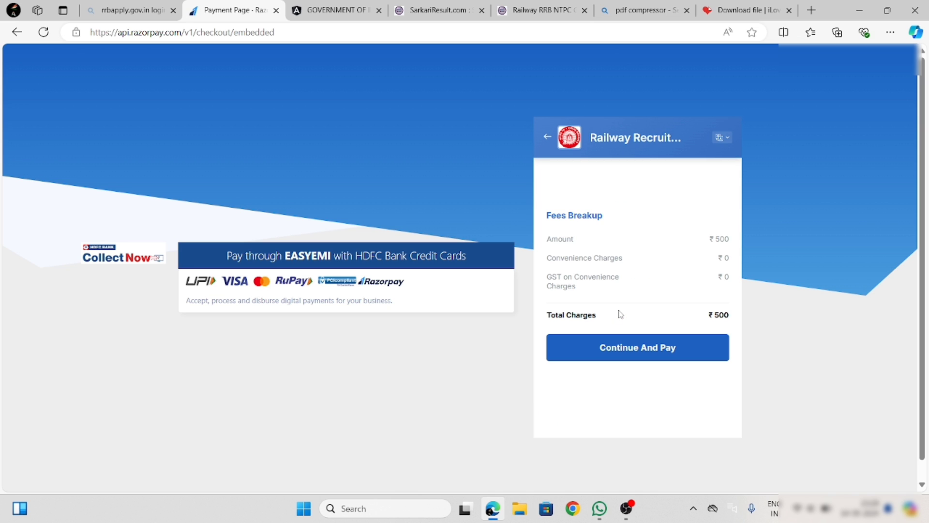
{"action": "left_click", "coordinate": [645, 351]}
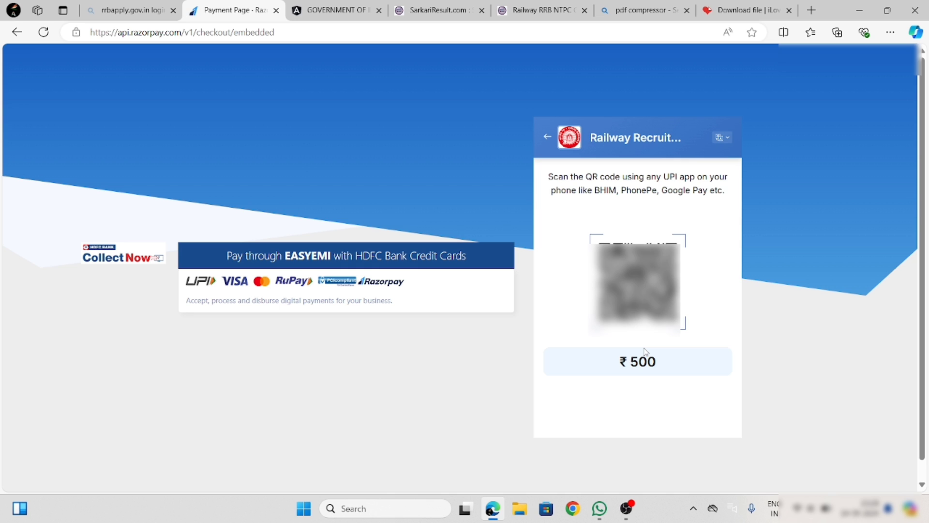